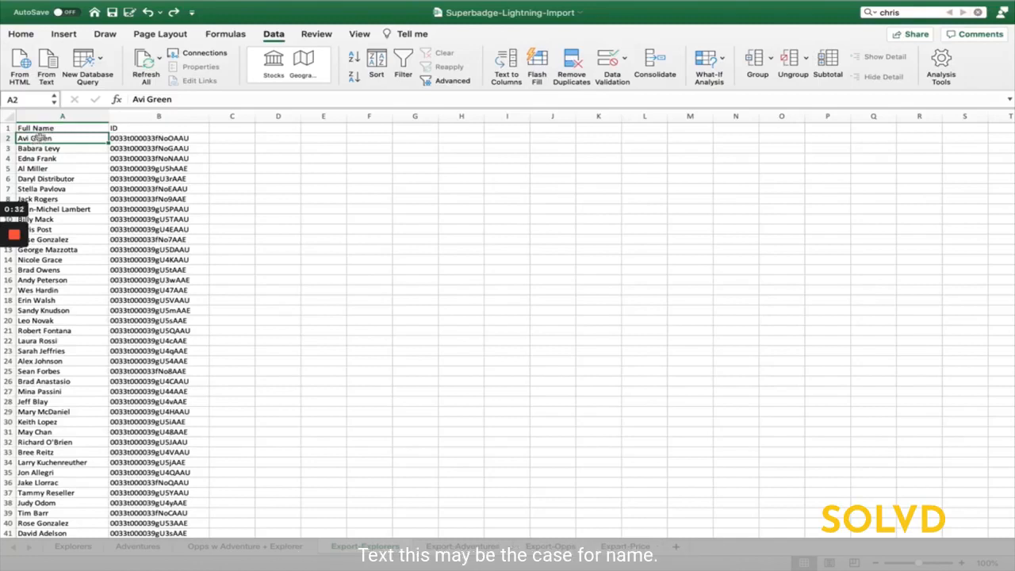
Insert a blank column between the Full Name and ID columns
{"action": "left_click", "coordinate": [47, 119]}
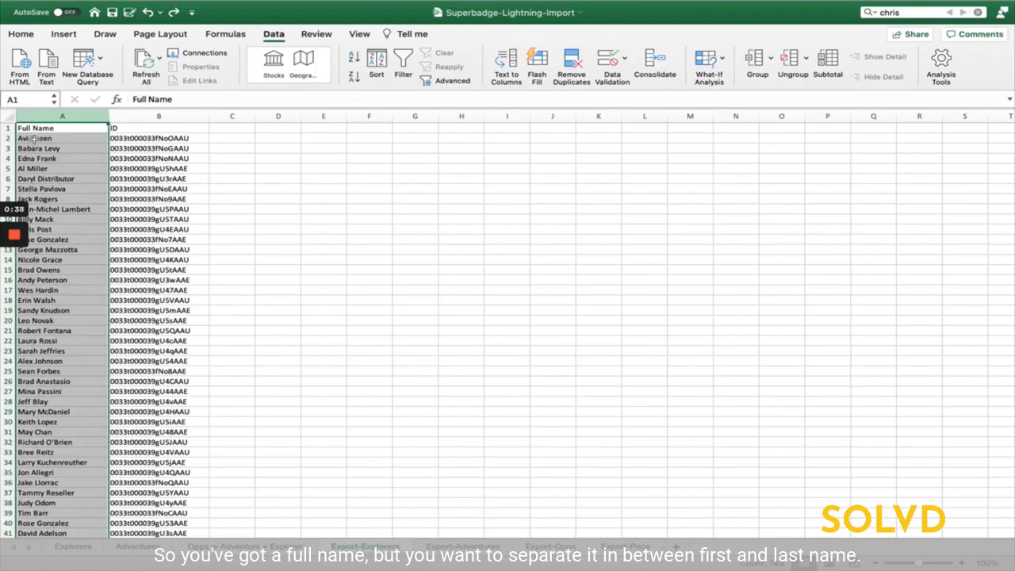
{"action": "left_click", "coordinate": [147, 117]}
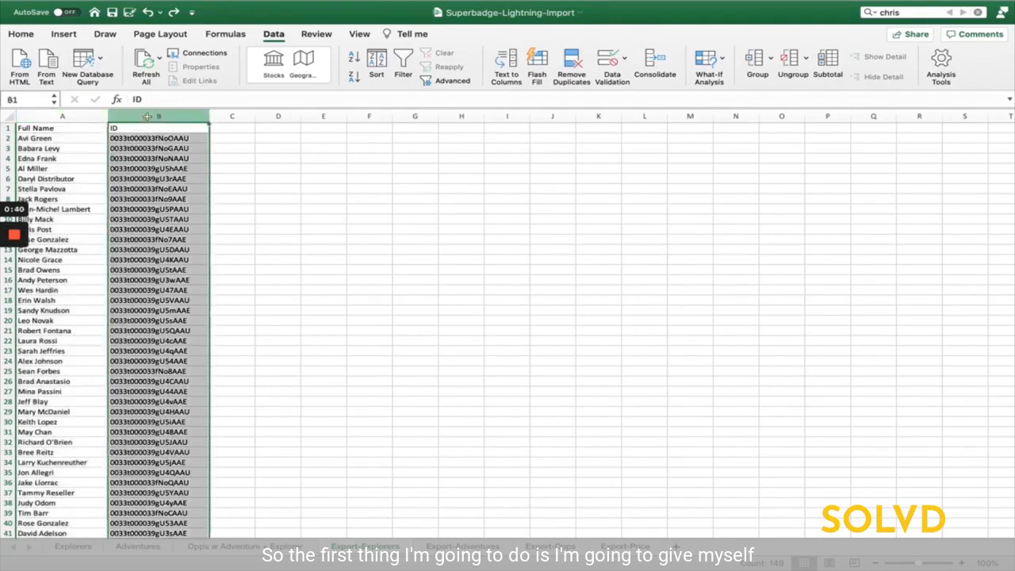
{"action": "right_click", "coordinate": [146, 117]}
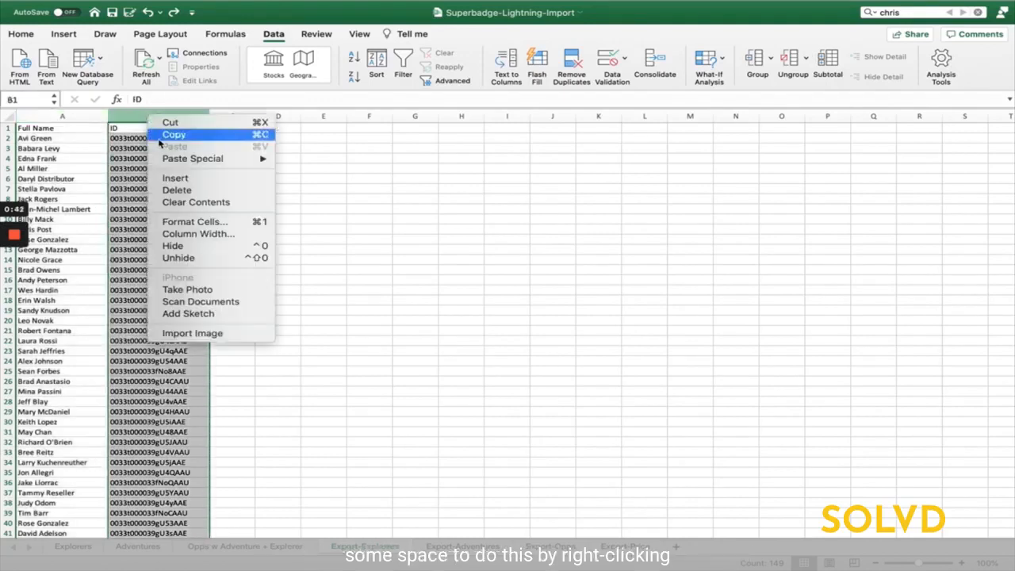
{"action": "left_click", "coordinate": [198, 179]}
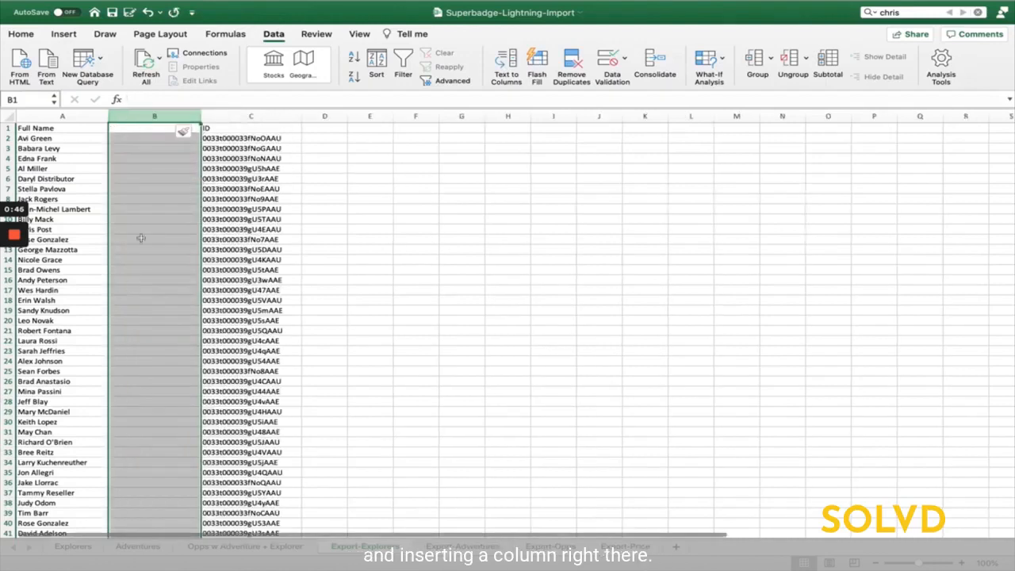
{"action": "left_click_drag", "start_coordinate": [141, 367], "coordinate": [161, 393]}
{"action": "left_click", "coordinate": [160, 393]}
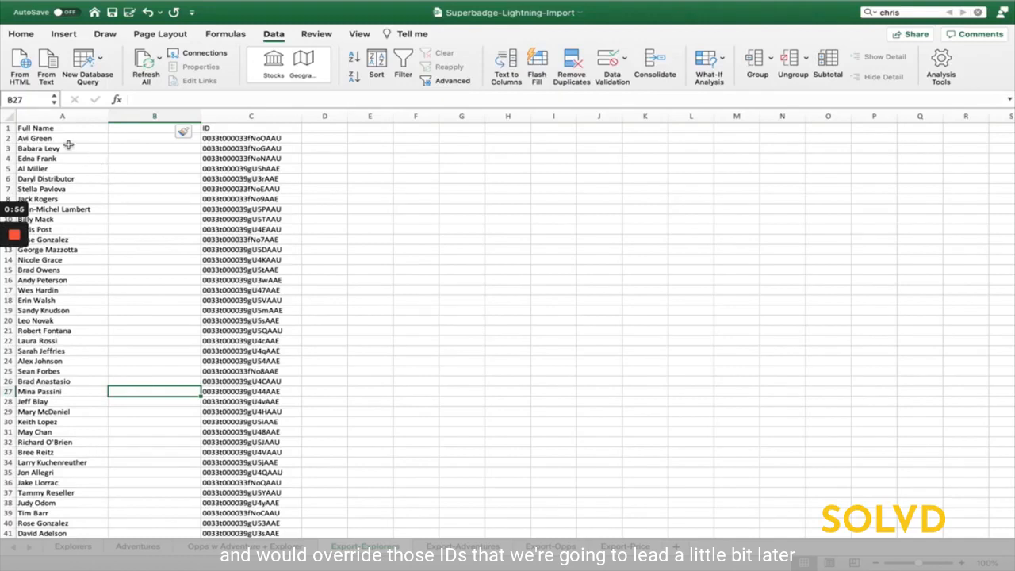
Start Text to Columns on the Full Name column, treating the data as delimited, and proceed to the delimiter settings
{"action": "left_click", "coordinate": [73, 117]}
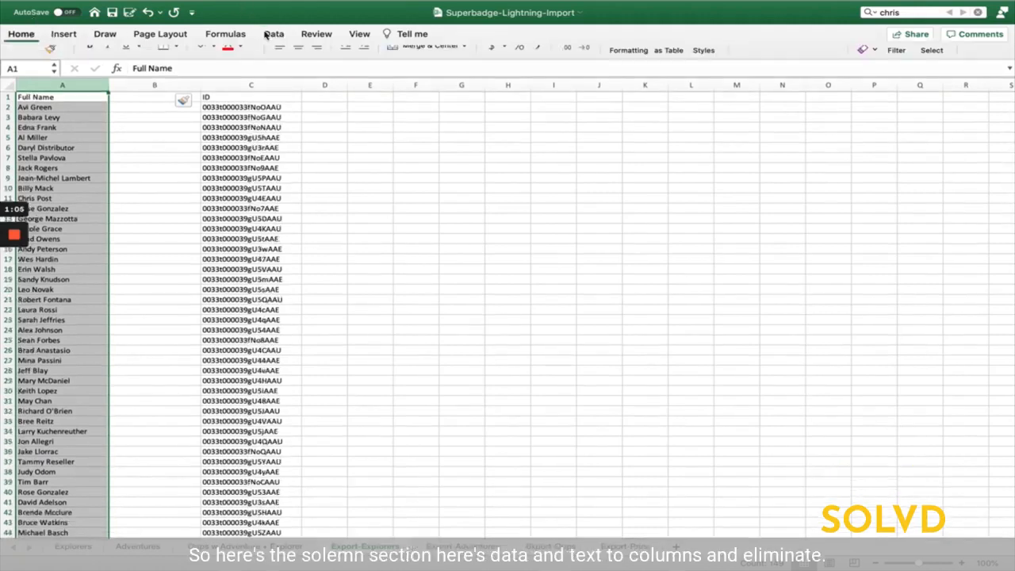
{"action": "left_click", "coordinate": [272, 34]}
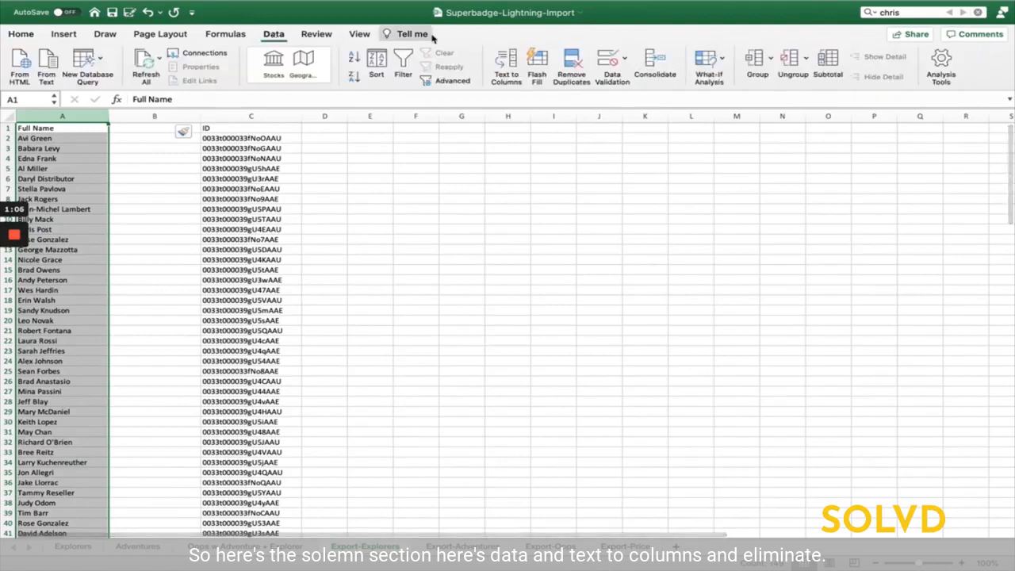
{"action": "left_click", "coordinate": [507, 63]}
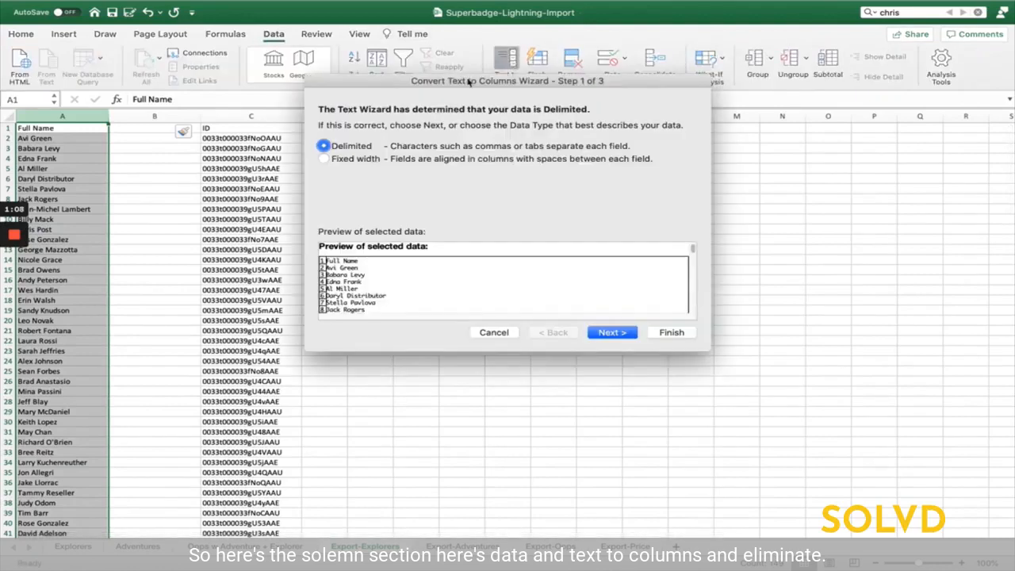
{"action": "left_click", "coordinate": [608, 332]}
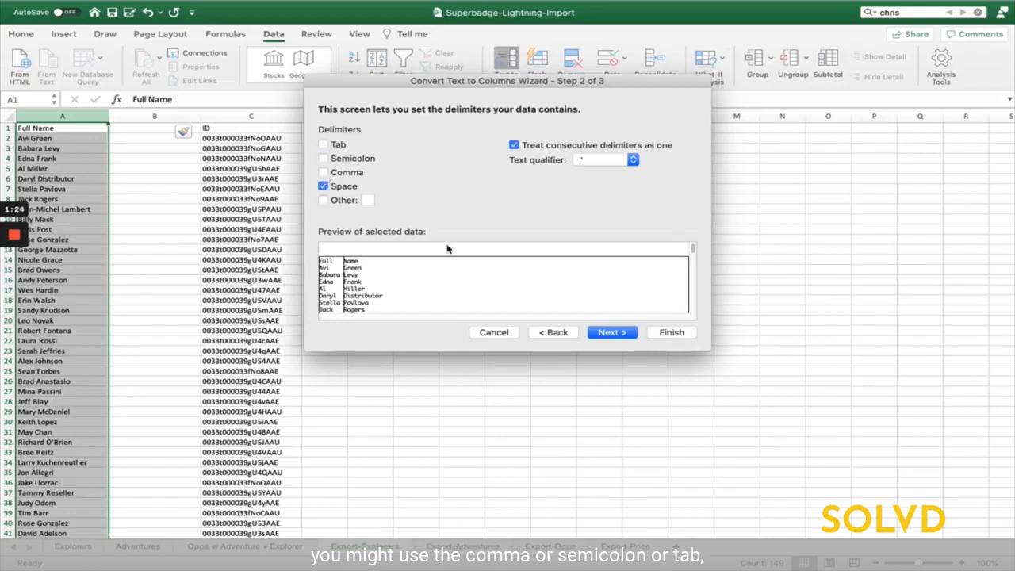
Preview the split with Tab instead of Space as the delimiter, and switch back to Space
{"action": "left_click", "coordinate": [323, 144]}
{"action": "left_click", "coordinate": [323, 186]}
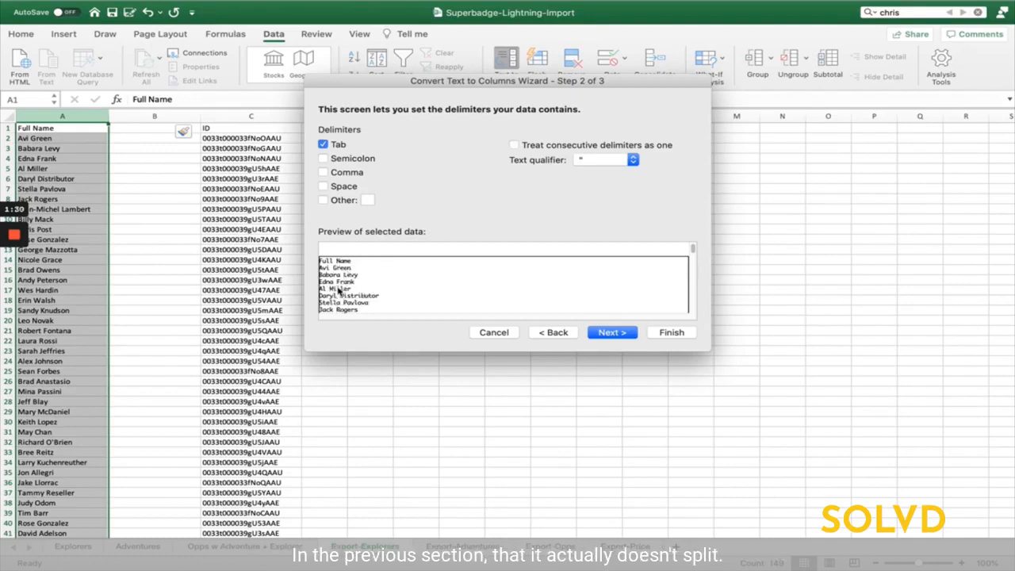
{"action": "left_click", "coordinate": [323, 186]}
{"action": "left_click", "coordinate": [323, 144]}
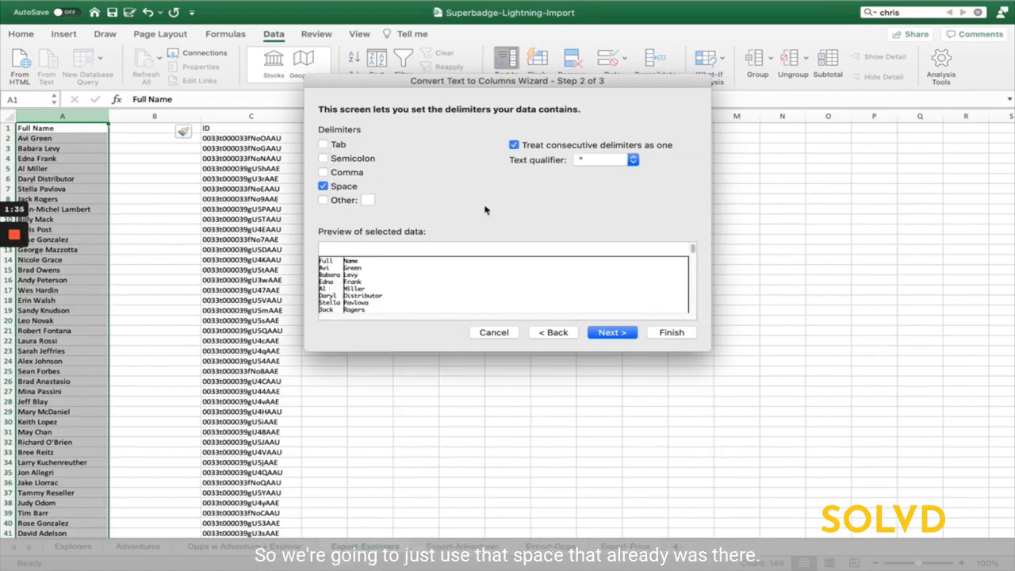
Accept Space as the delimiter, set the first resulting column's data format to Text, and complete the split
{"action": "left_click", "coordinate": [622, 333]}
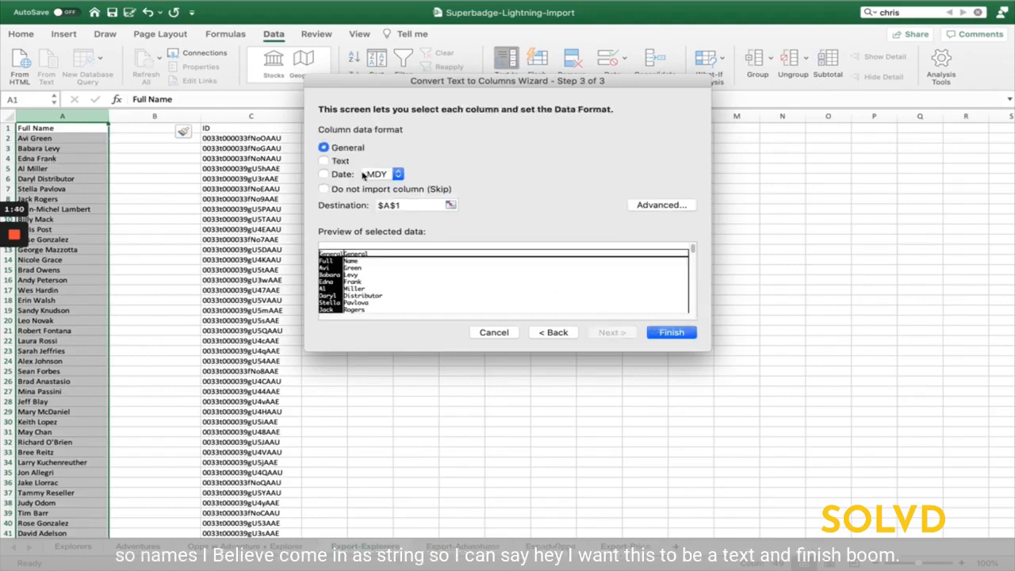
{"action": "left_click", "coordinate": [325, 161]}
{"action": "left_click", "coordinate": [682, 335]}
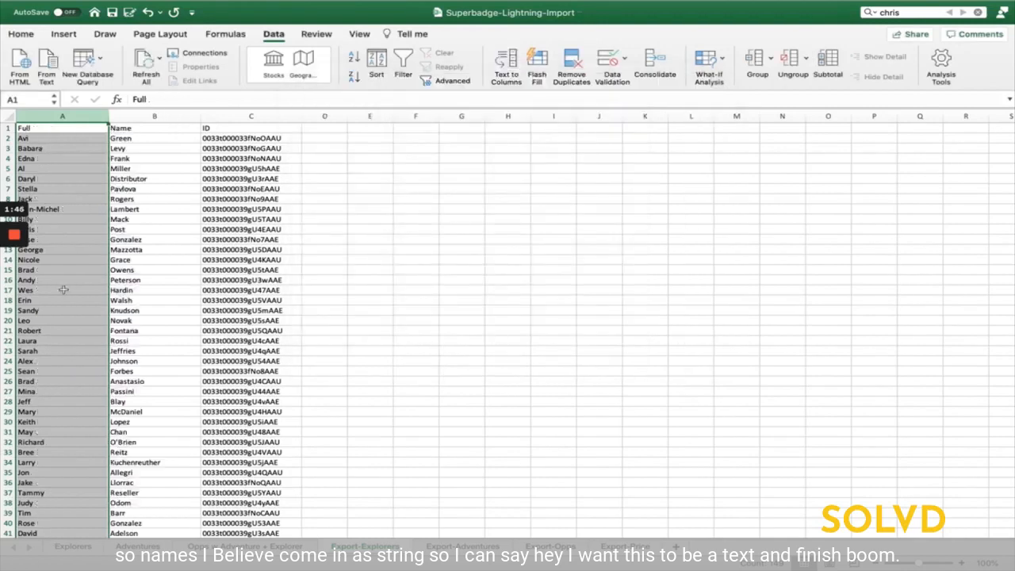
{"action": "left_click", "coordinate": [157, 261]}
Rename the headers of the two split name columns to FirstName and LastName
{"action": "left_click", "coordinate": [60, 128]}
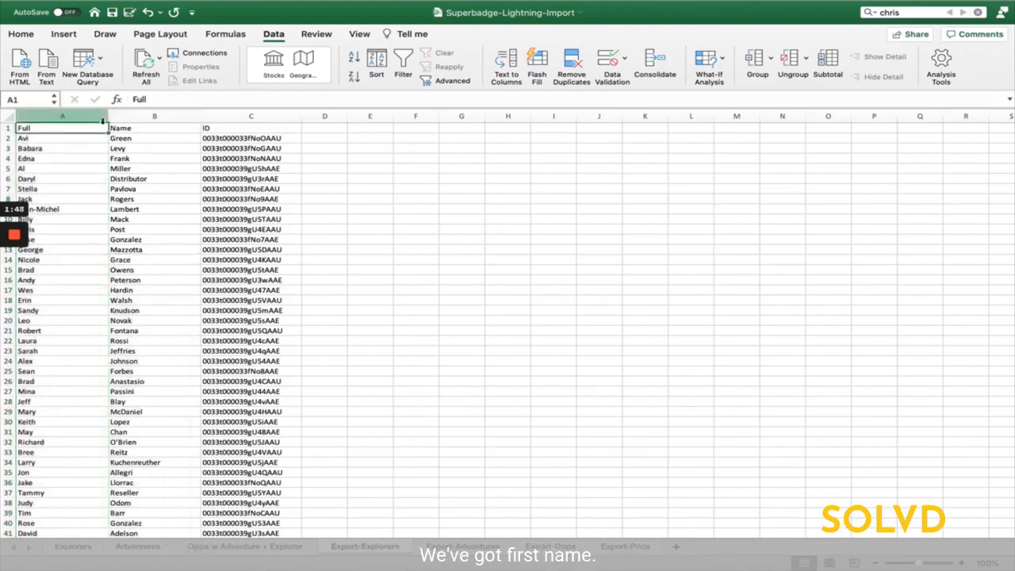
{"action": "type", "text": "FirstName"}
{"action": "key", "text": "Tab"}
{"action": "type", "text": "LastNam"}
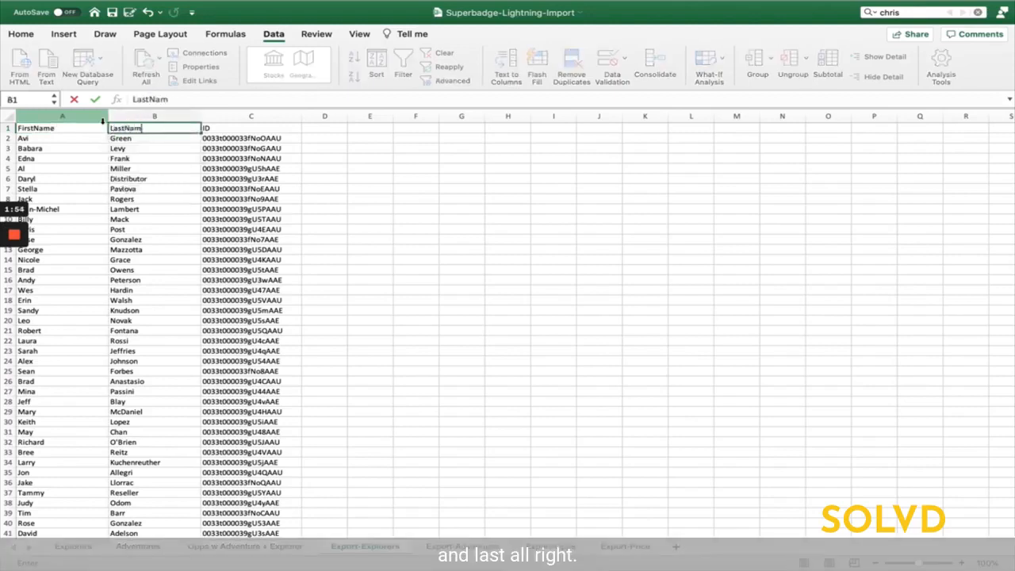
{"action": "type", "text": "e"}
{"action": "key", "text": "Return"}
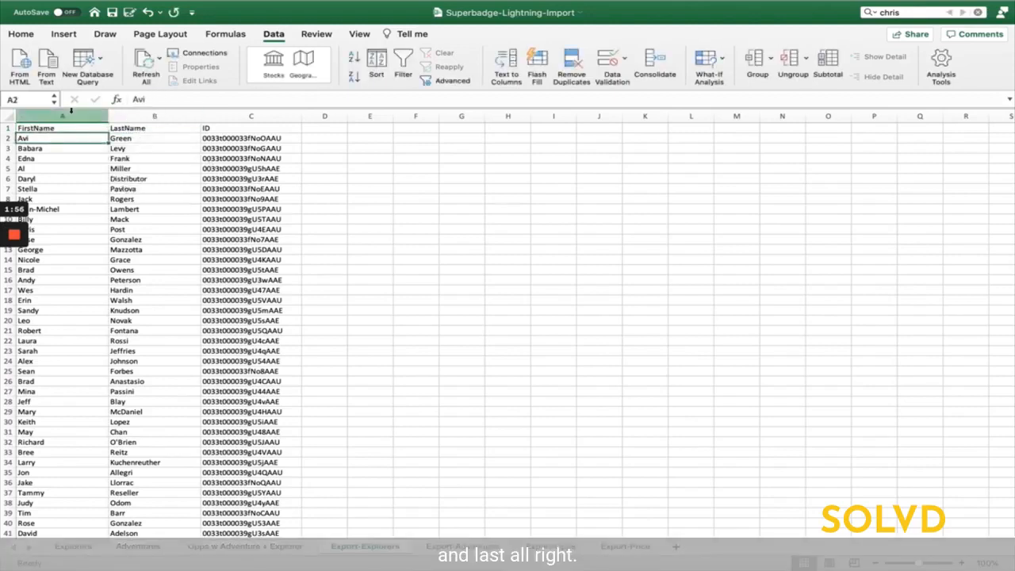
Insert a widened column before FirstName and enter FullName as its header
{"action": "left_click", "coordinate": [70, 116]}
{"action": "right_click", "coordinate": [71, 116]}
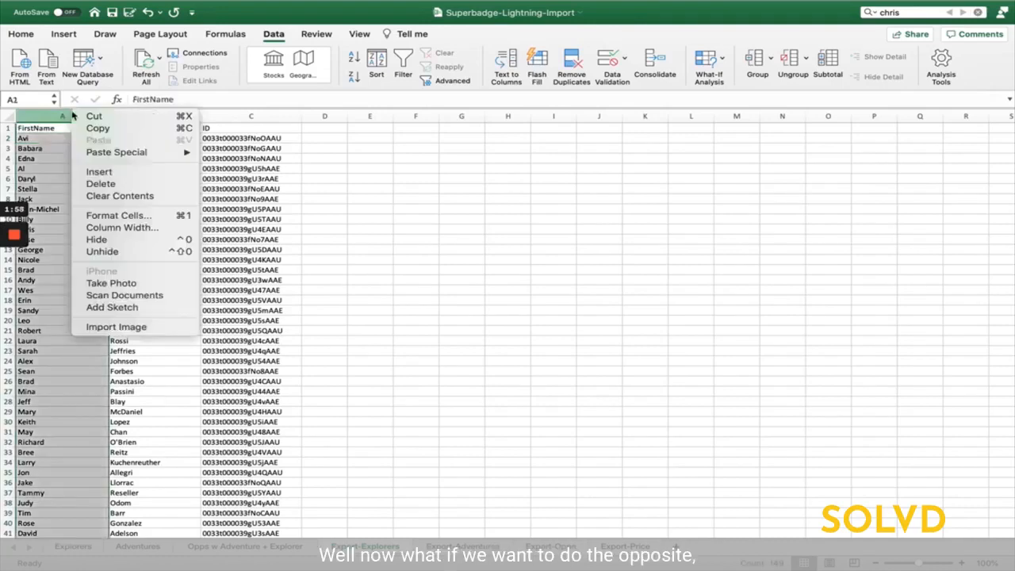
{"action": "left_click", "coordinate": [100, 171]}
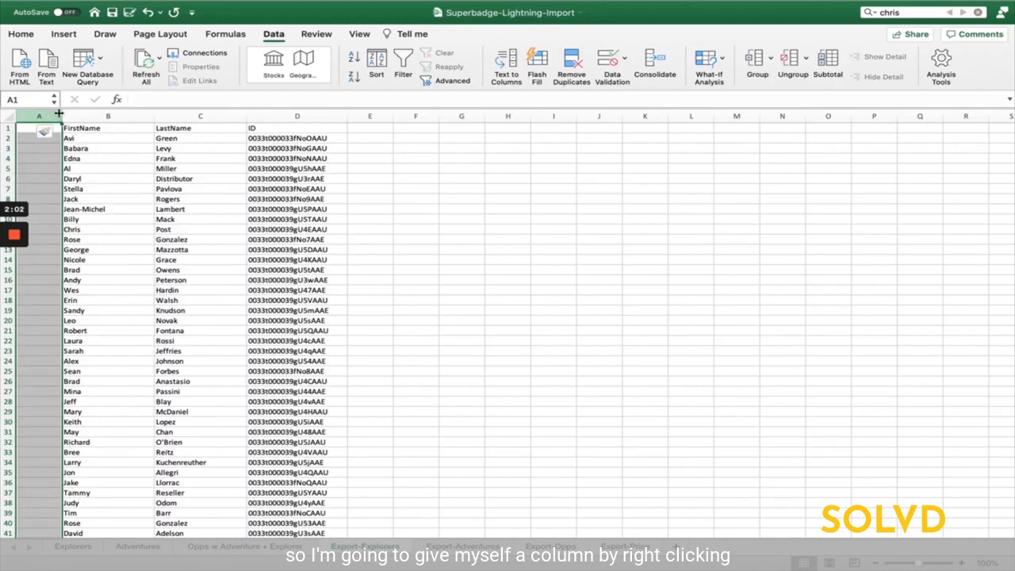
{"action": "left_click_drag", "start_coordinate": [61, 113], "coordinate": [108, 114]}
{"action": "left_click", "coordinate": [71, 128]}
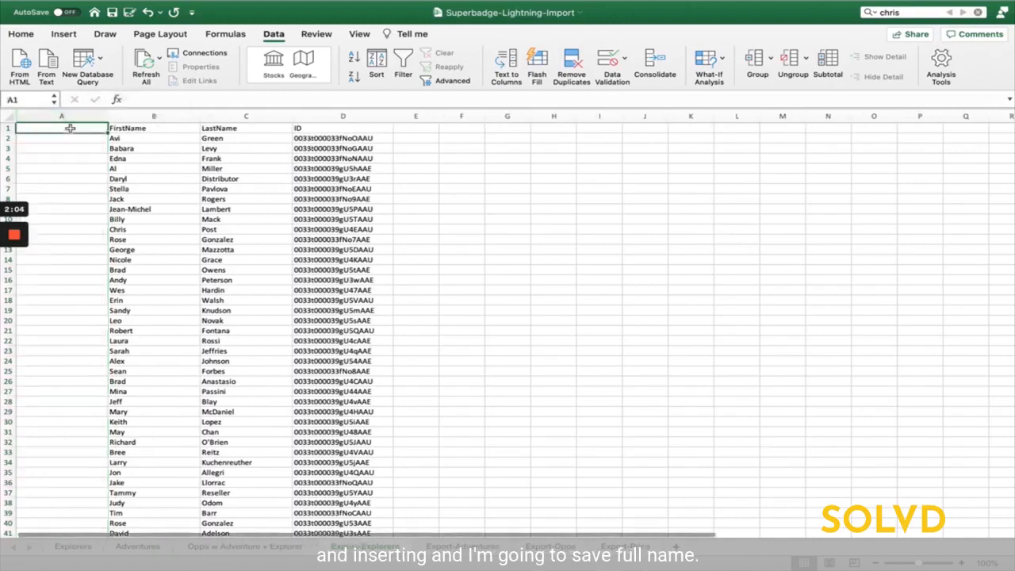
{"action": "type", "text": "FullName"}
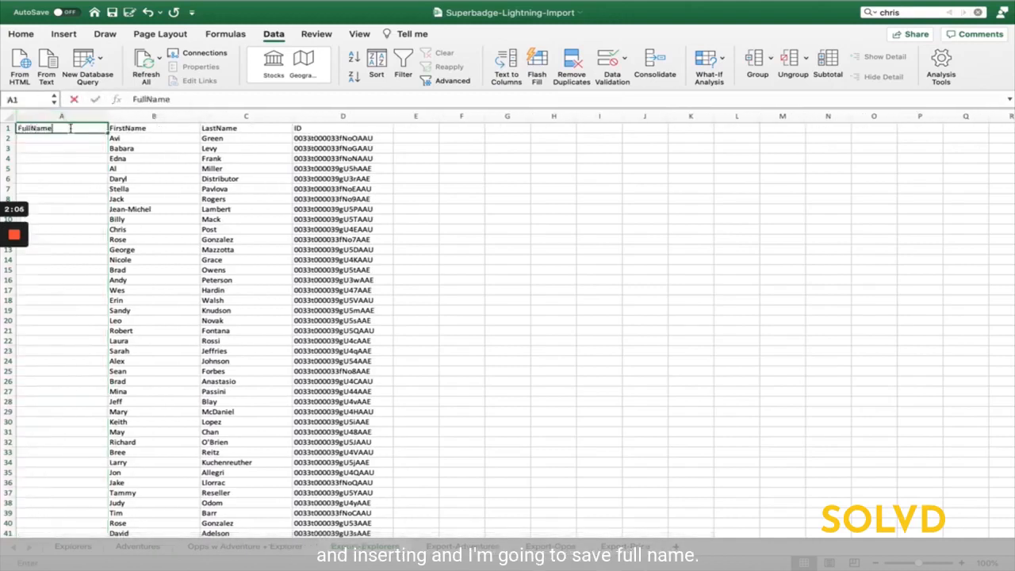
Enter the formula =CONCAT(B2, " ",C2) in cell A2 to join the first and last names with a space
{"action": "left_click", "coordinate": [74, 139]}
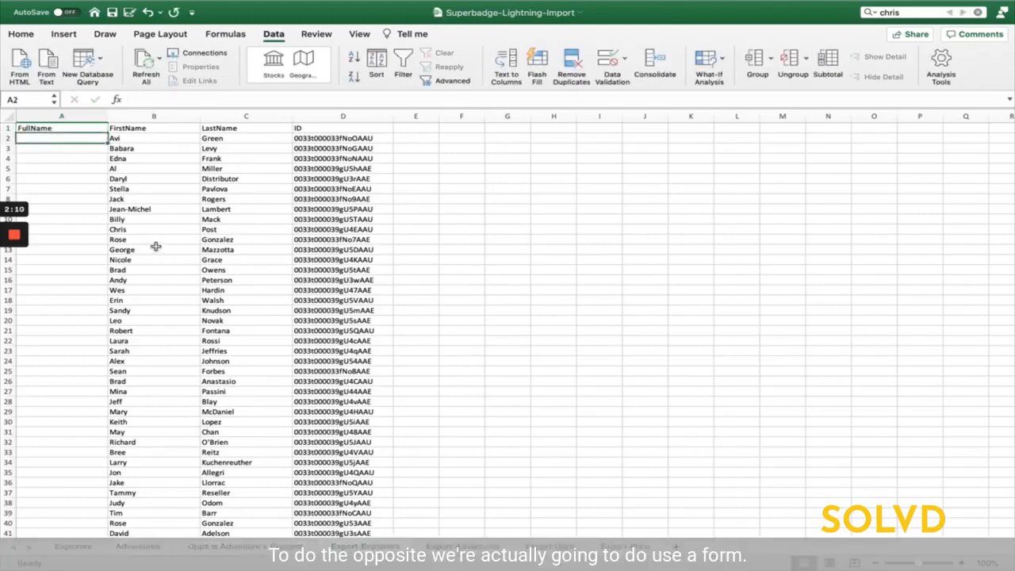
{"action": "type", "text": "="}
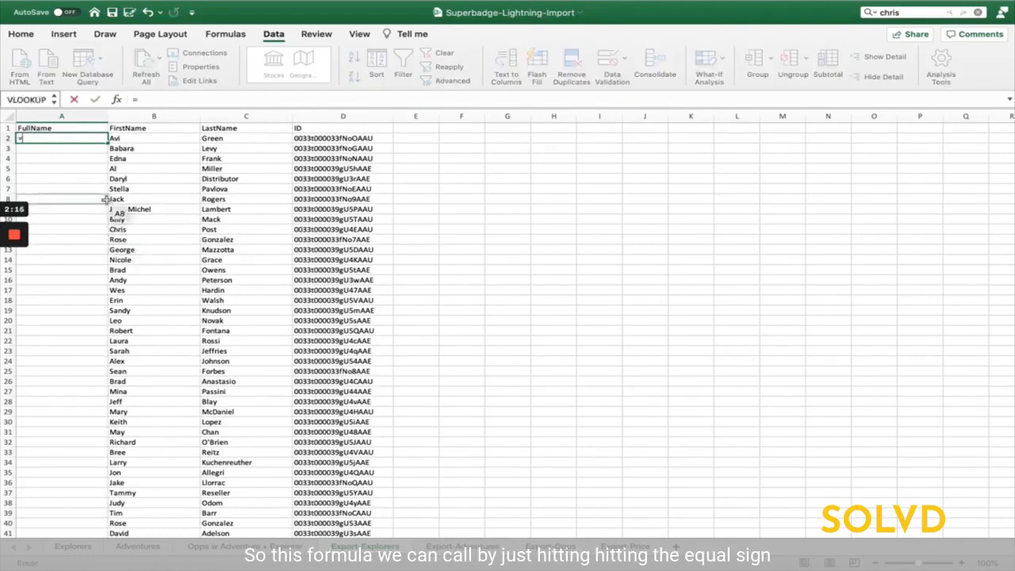
{"action": "type", "text": "Con"}
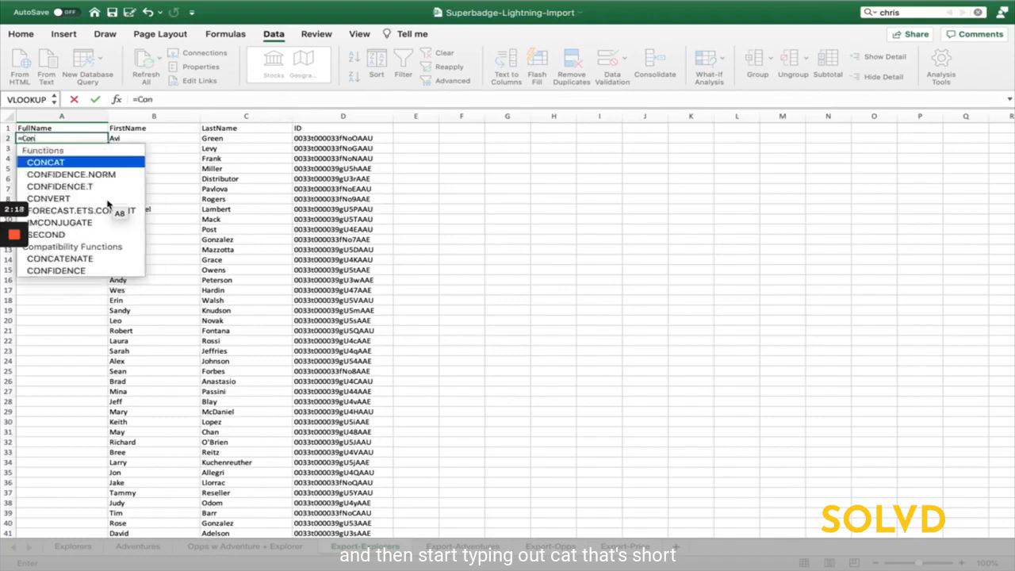
{"action": "double_click", "coordinate": [60, 164]}
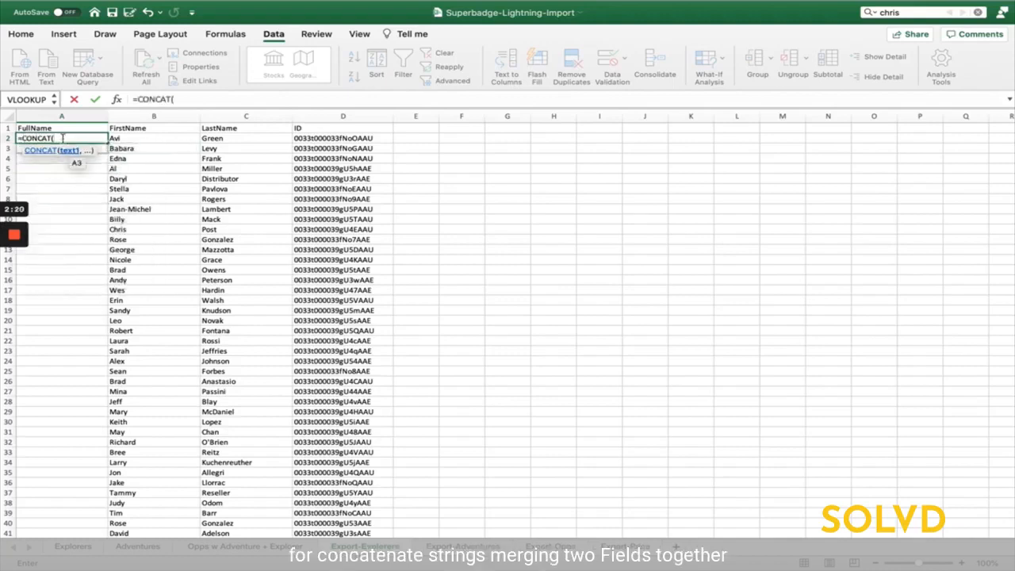
{"action": "left_click", "coordinate": [121, 140]}
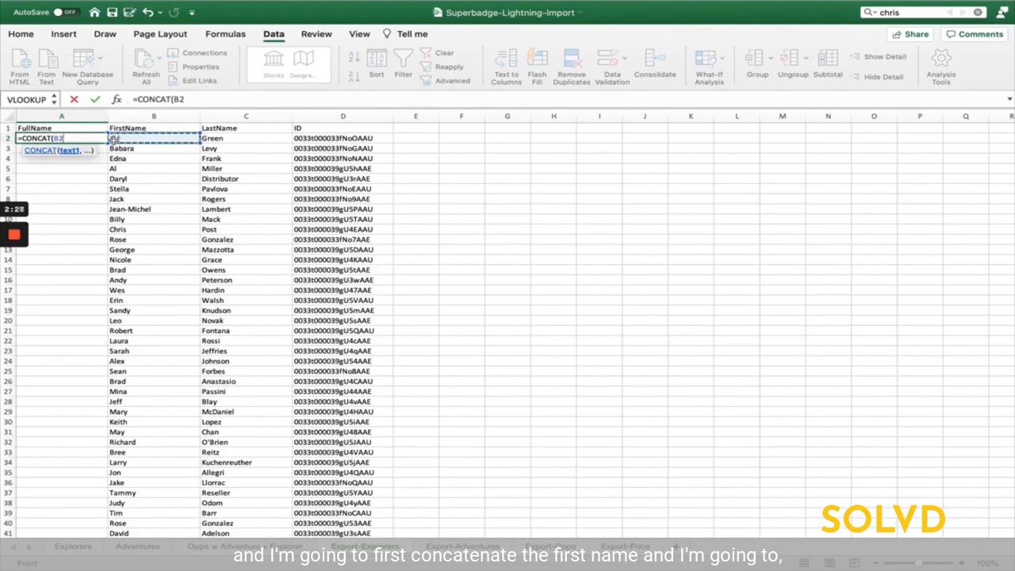
{"action": "type", "text": ","}
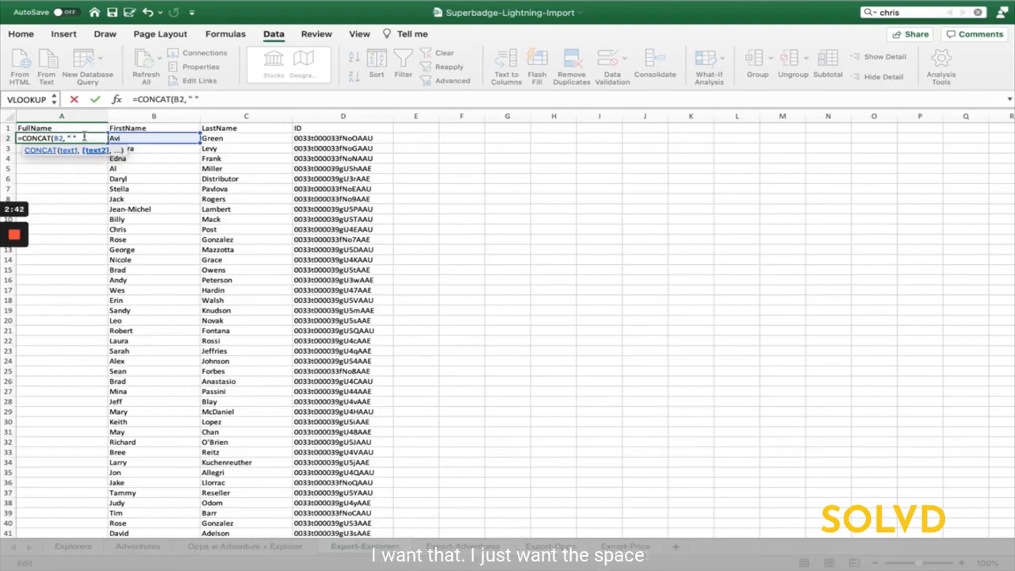
{"action": "type", "text": ","}
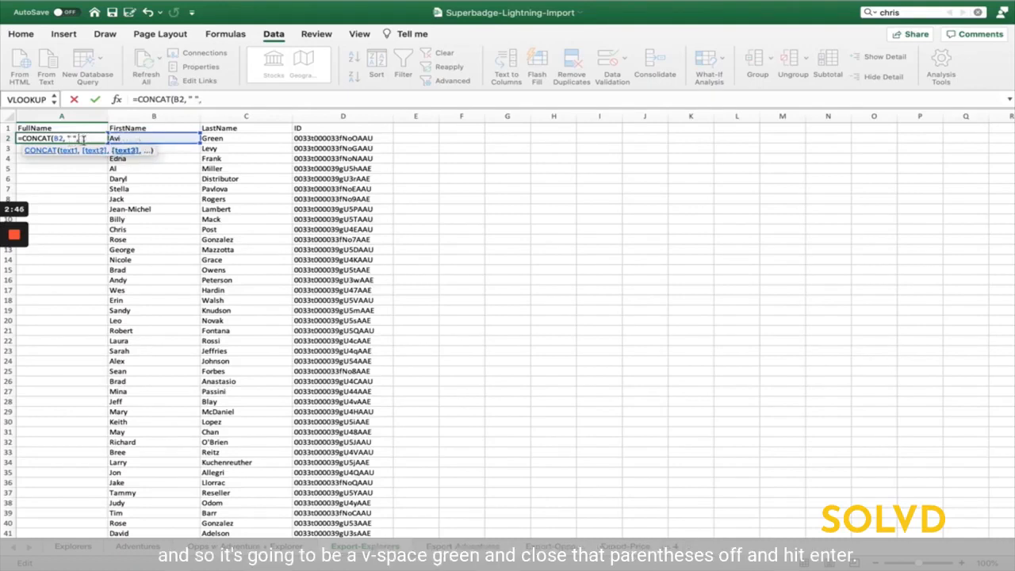
{"action": "left_click", "coordinate": [236, 140]}
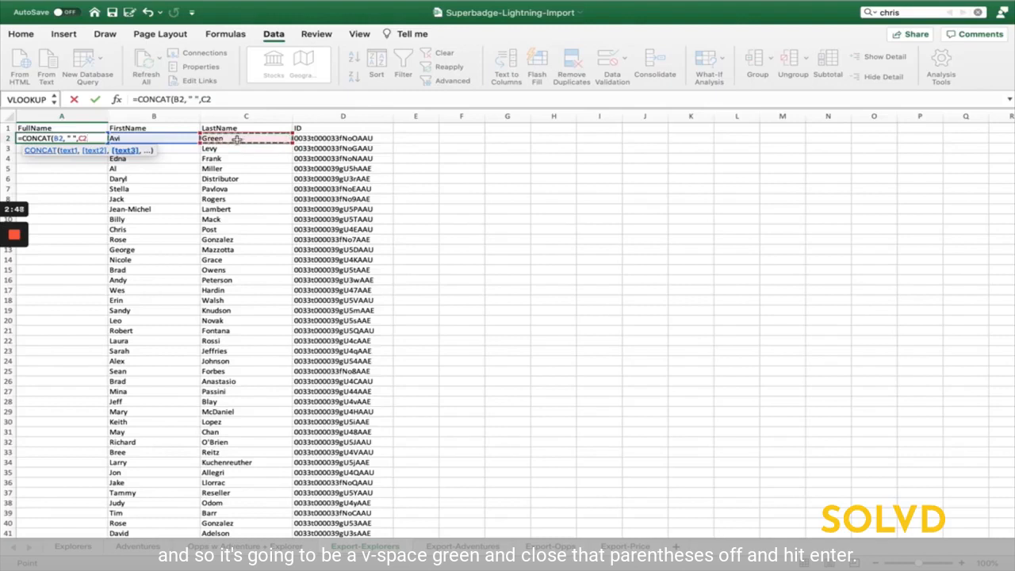
{"action": "type", "text": "_"}
{"action": "key", "text": "BackSpace"}
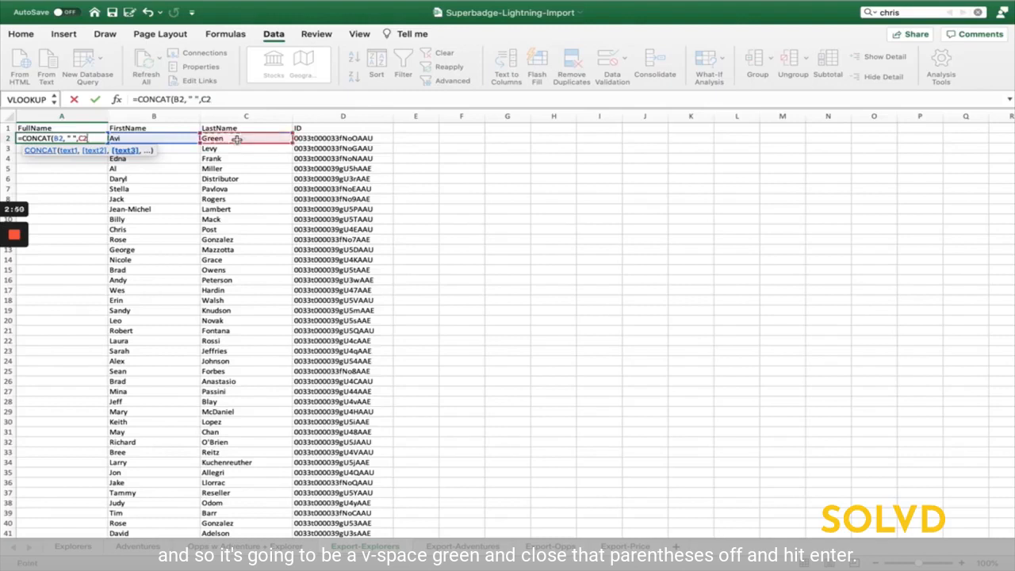
{"action": "type", "text": ")"}
{"action": "key", "text": "Return"}
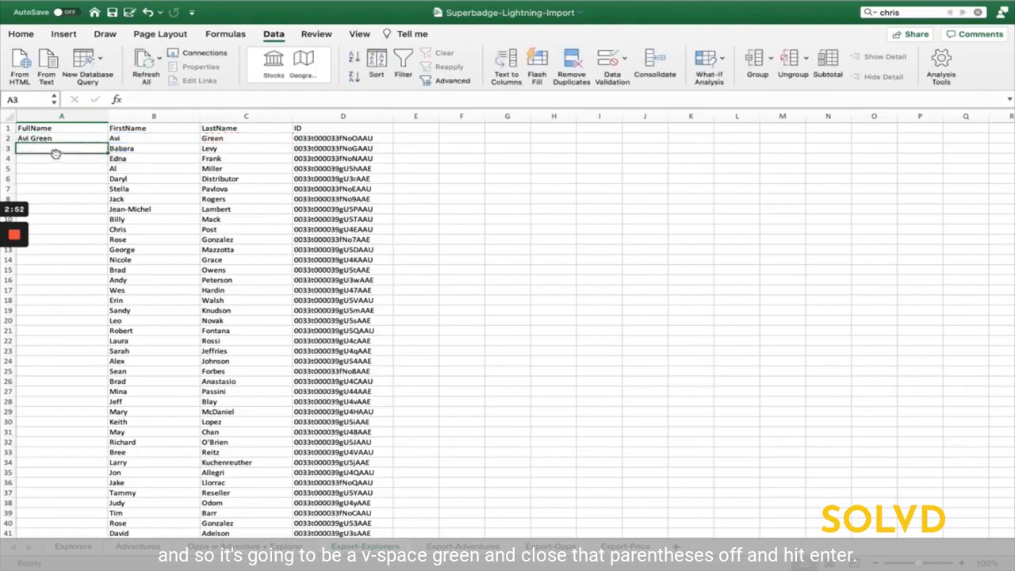
Fill the A2 CONCAT formula down the FullName column through the last data row, 149
{"action": "left_click", "coordinate": [48, 139]}
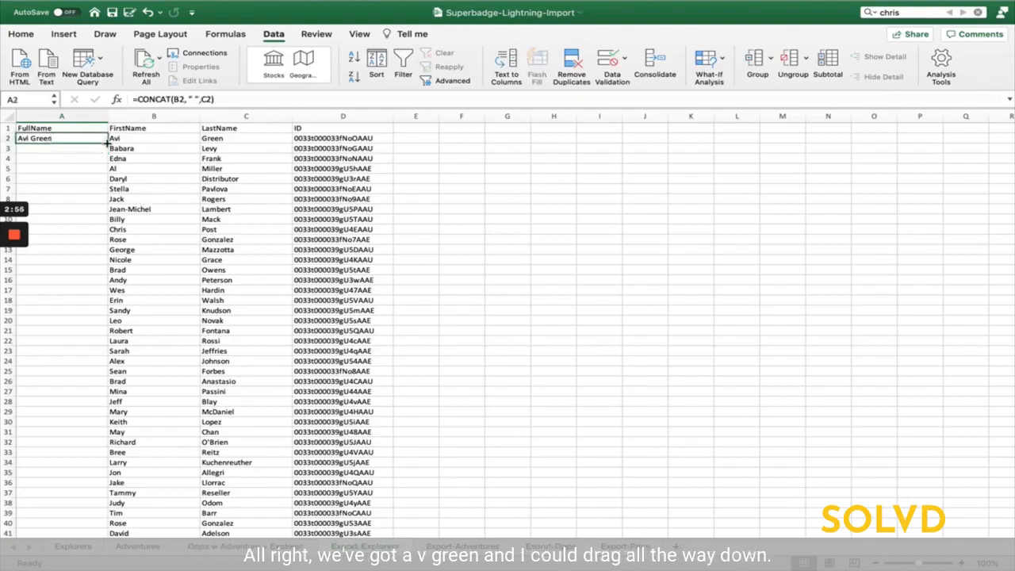
{"action": "left_click_drag", "start_coordinate": [106, 143], "coordinate": [102, 231]}
{"action": "scroll", "coordinate": [73, 353], "scroll_direction": "down", "scroll_amount": 10}
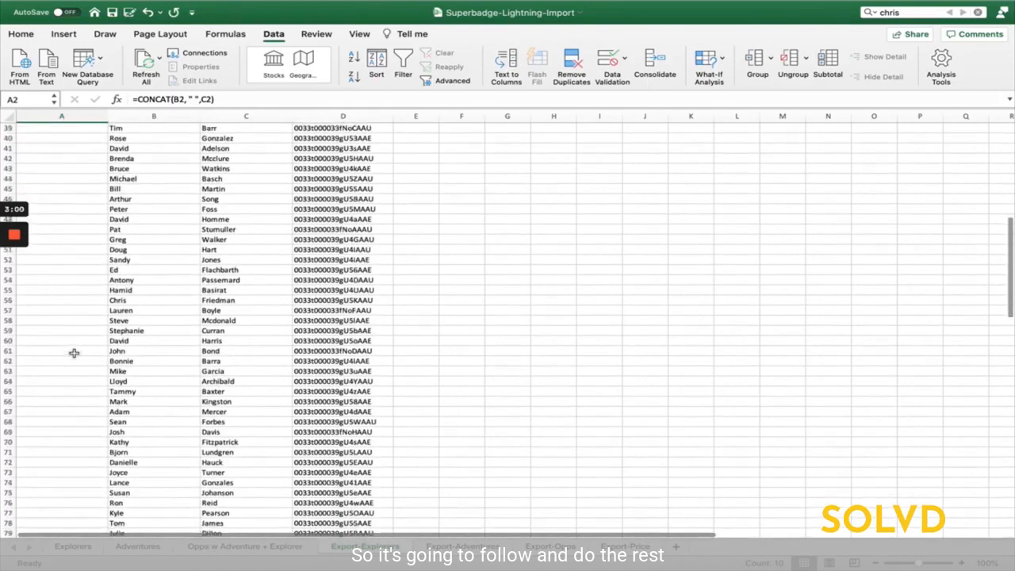
{"action": "scroll", "coordinate": [73, 353], "scroll_direction": "down", "scroll_amount": 15}
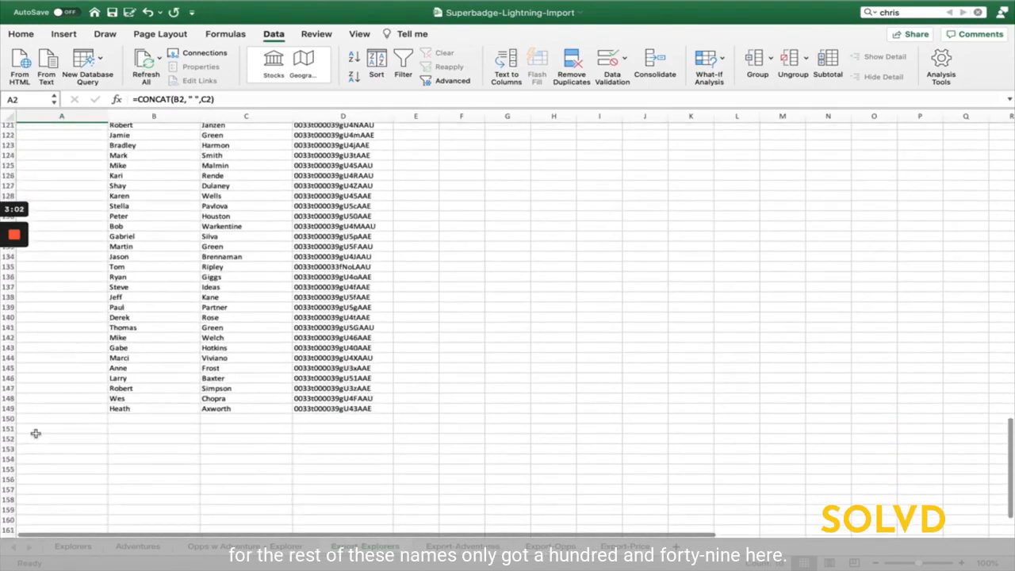
{"action": "scroll", "coordinate": [87, 286], "scroll_direction": "up", "scroll_amount": 20}
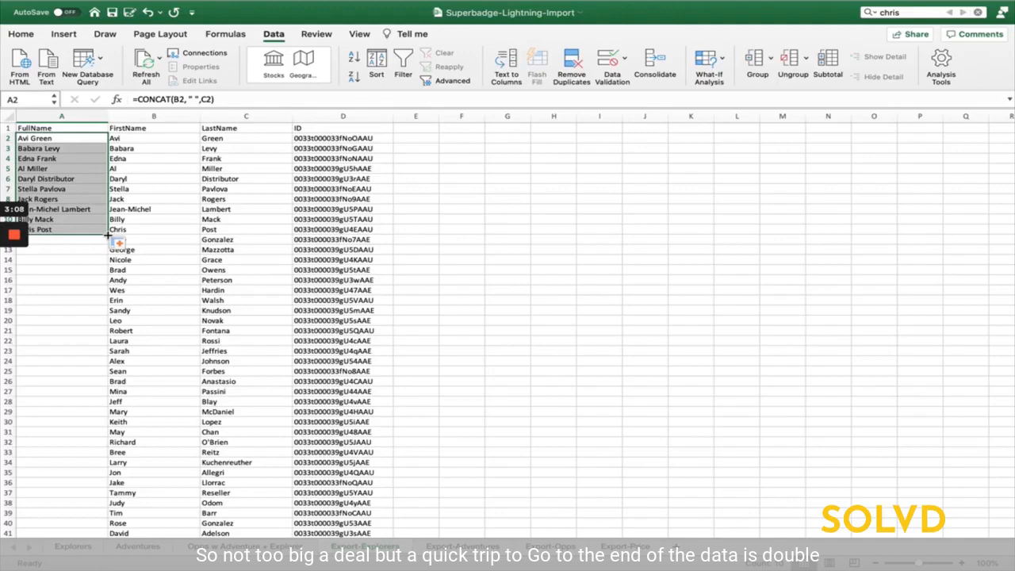
{"action": "double_click", "coordinate": [108, 235]}
{"action": "scroll", "coordinate": [108, 341], "scroll_direction": "down", "scroll_amount": 15}
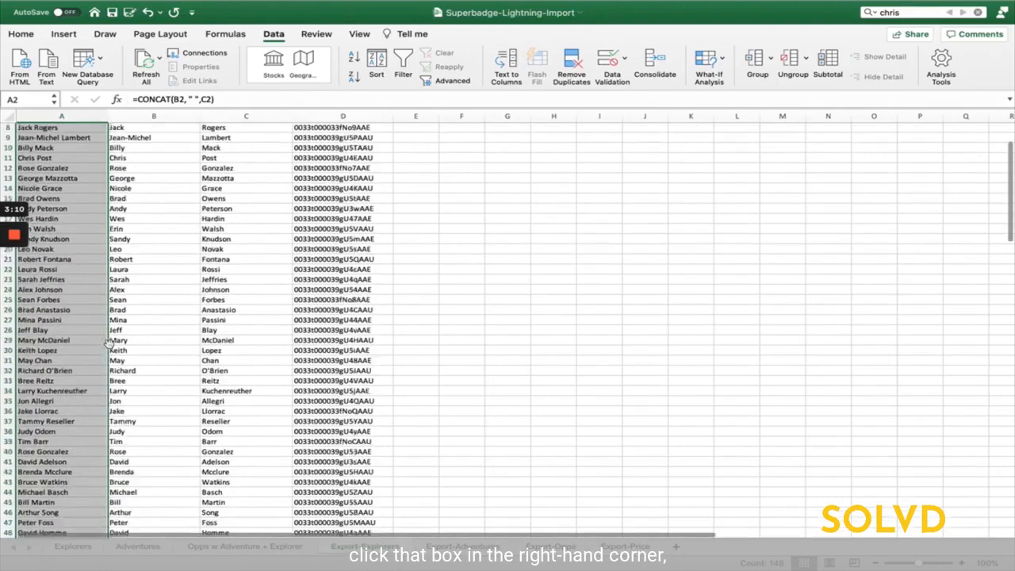
Check the filled FullName column down to its last row and inspect the formulas behind several of its cells
{"action": "scroll", "coordinate": [108, 341], "scroll_direction": "down", "scroll_amount": 10}
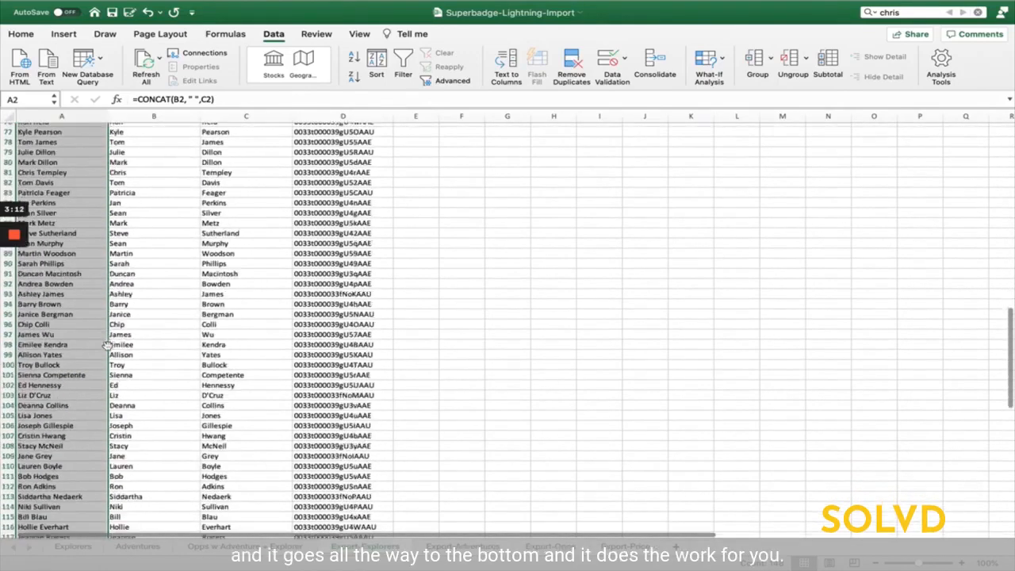
{"action": "scroll", "coordinate": [101, 362], "scroll_direction": "down", "scroll_amount": 5}
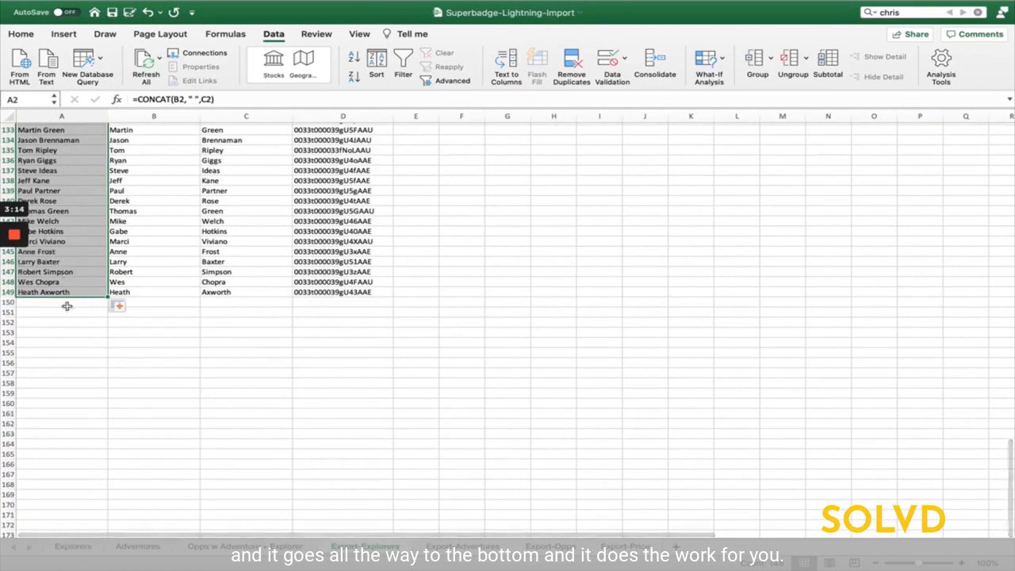
{"action": "scroll", "coordinate": [70, 259], "scroll_direction": "up", "scroll_amount": 20}
{"action": "left_click", "coordinate": [164, 234]}
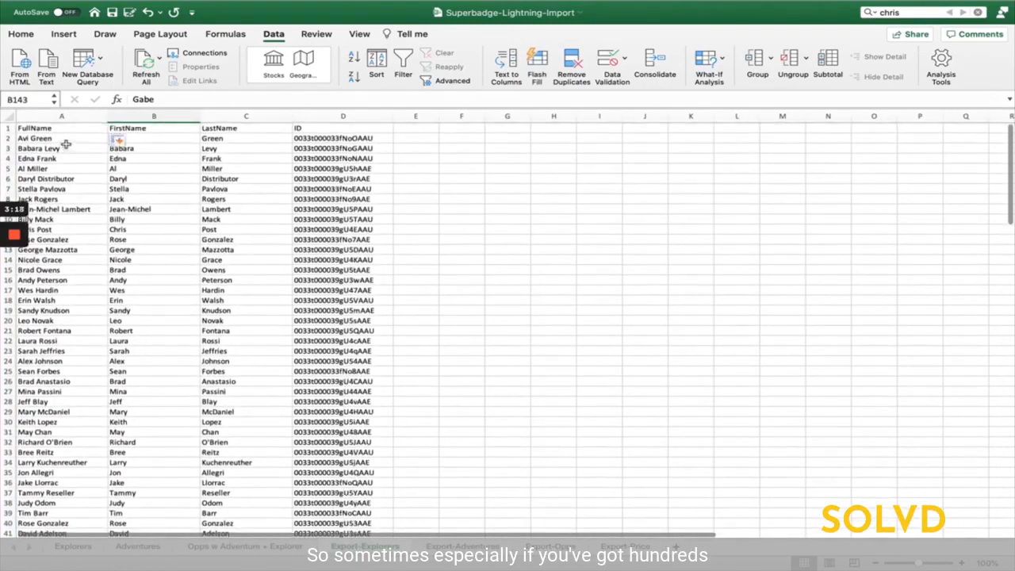
{"action": "left_click", "coordinate": [99, 188]}
{"action": "left_click", "coordinate": [60, 139]}
{"action": "left_click", "coordinate": [58, 164]}
{"action": "left_click", "coordinate": [63, 209]}
{"action": "left_click", "coordinate": [61, 261]}
{"action": "left_click", "coordinate": [57, 141]}
{"action": "left_click", "coordinate": [57, 160]}
{"action": "left_click", "coordinate": [62, 190]}
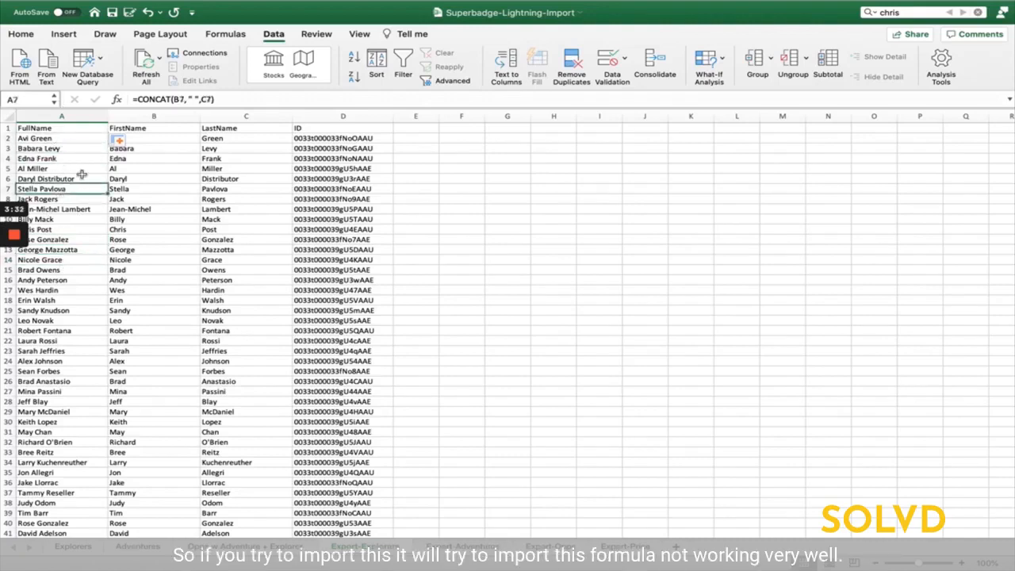
{"action": "left_click_drag", "start_coordinate": [133, 99], "coordinate": [226, 105]}
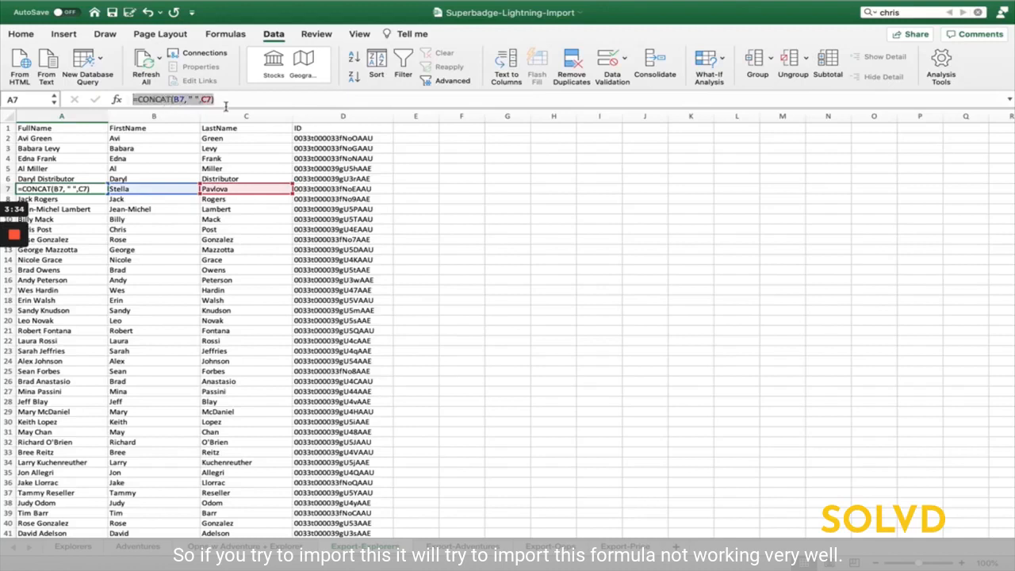
{"action": "type", "text": "="}
{"action": "left_click", "coordinate": [80, 219]}
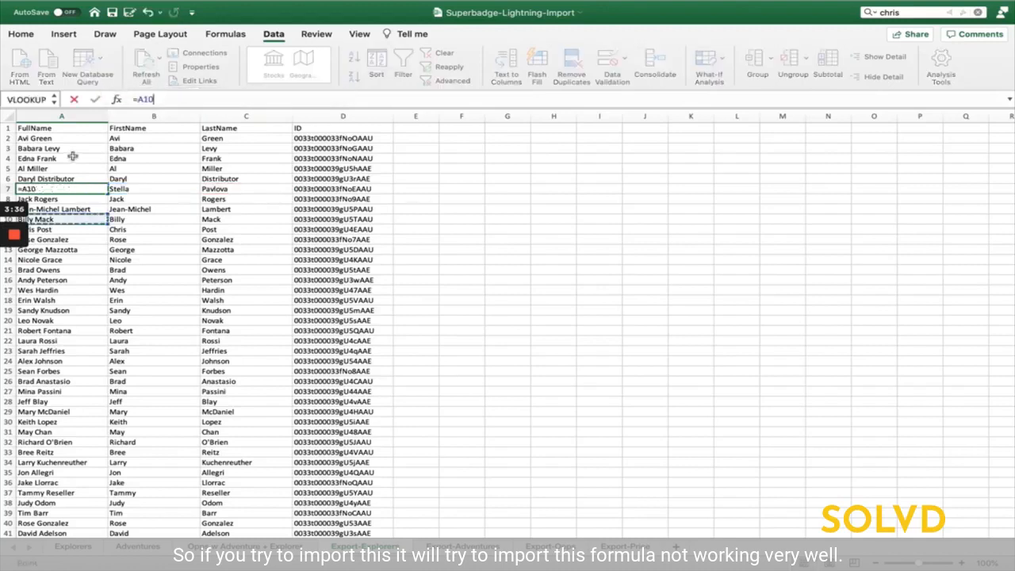
{"action": "key", "text": "super+z"}
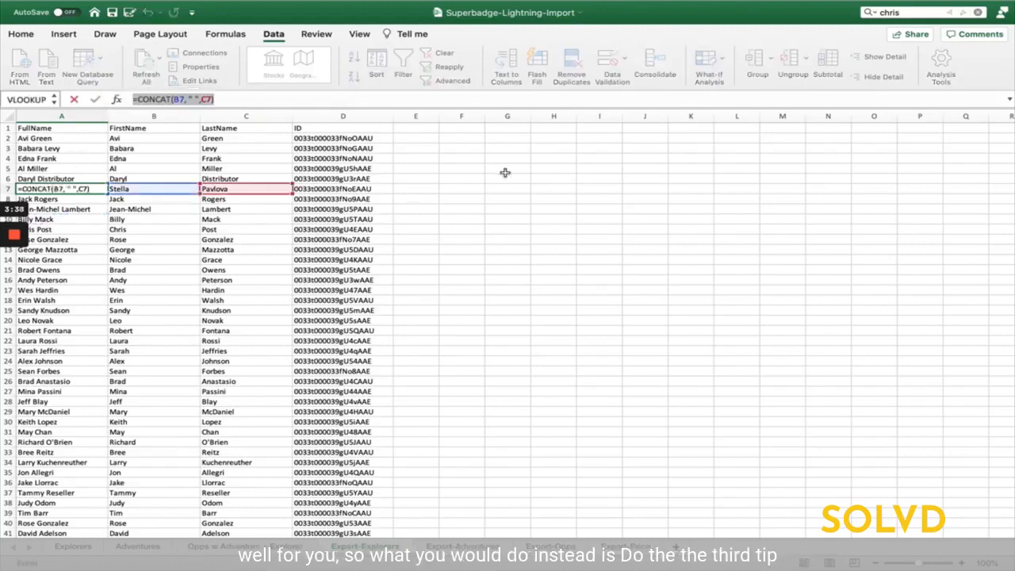
{"action": "key", "text": "Escape"}
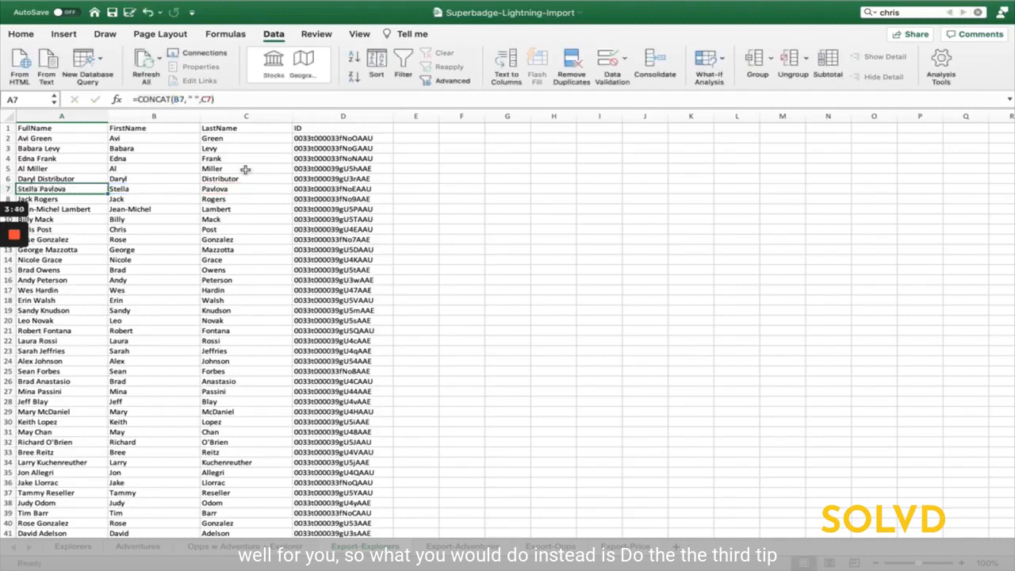
Copy the whole FullName column and paste it back over itself as values only, ending copy mode
{"action": "left_click", "coordinate": [70, 115]}
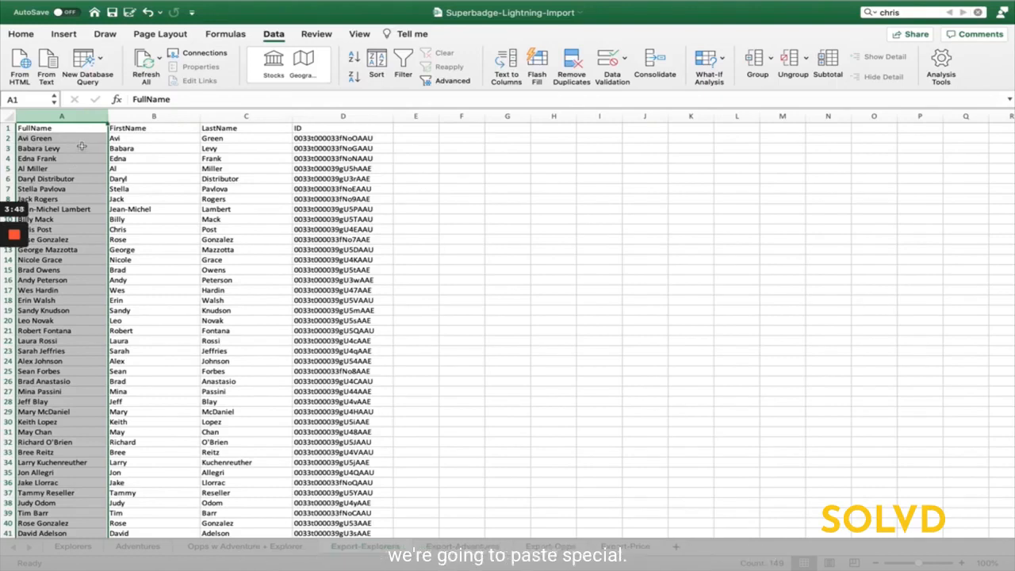
{"action": "right_click", "coordinate": [82, 139]}
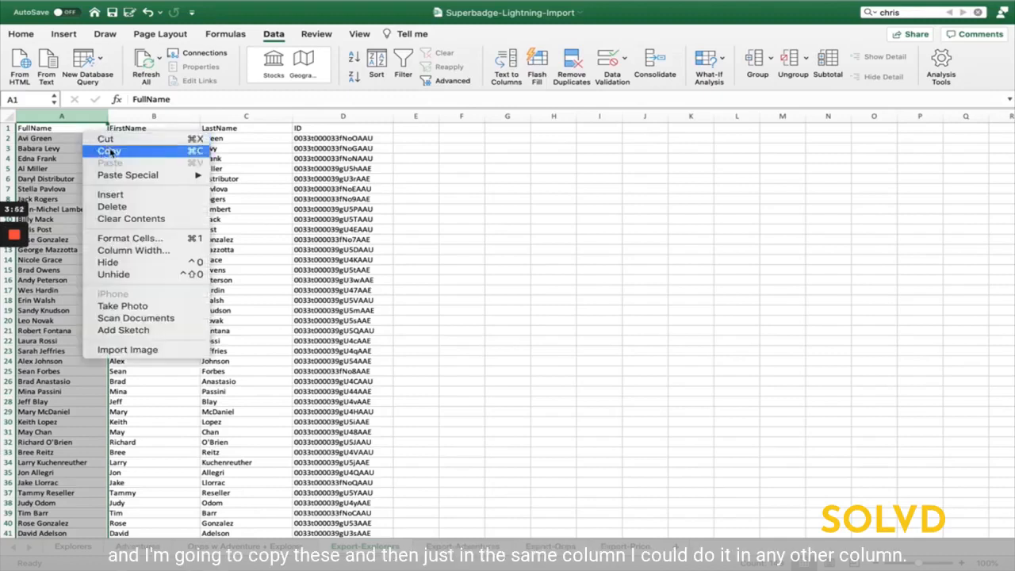
{"action": "left_click", "coordinate": [113, 153]}
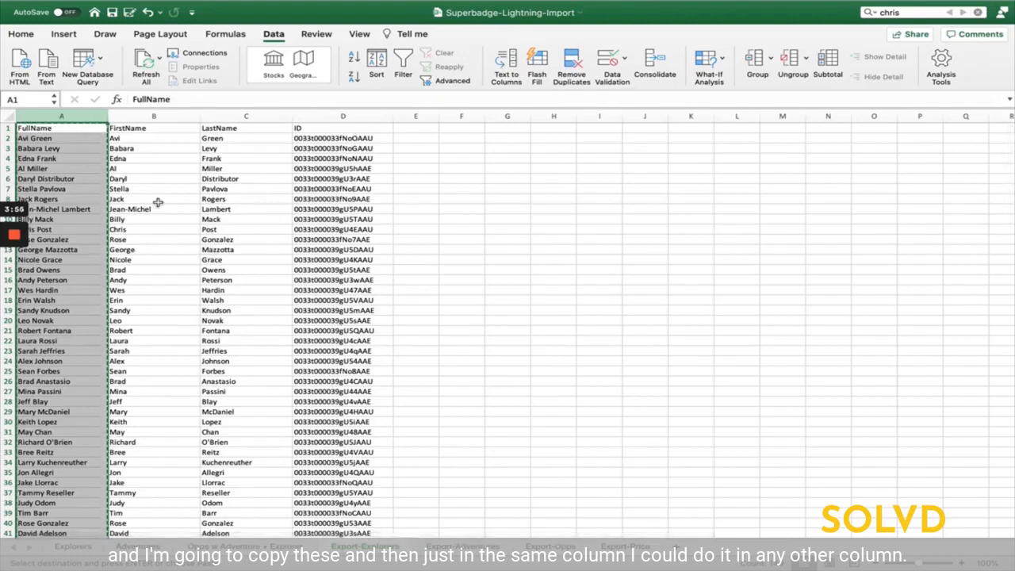
{"action": "right_click", "coordinate": [78, 133]}
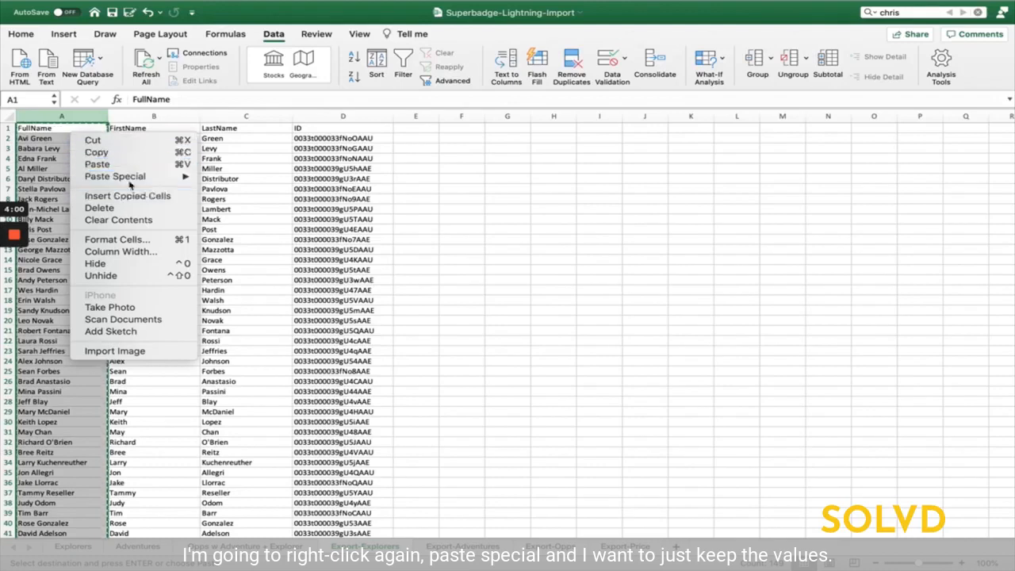
{"action": "mouse_move", "coordinate": [150, 177]}
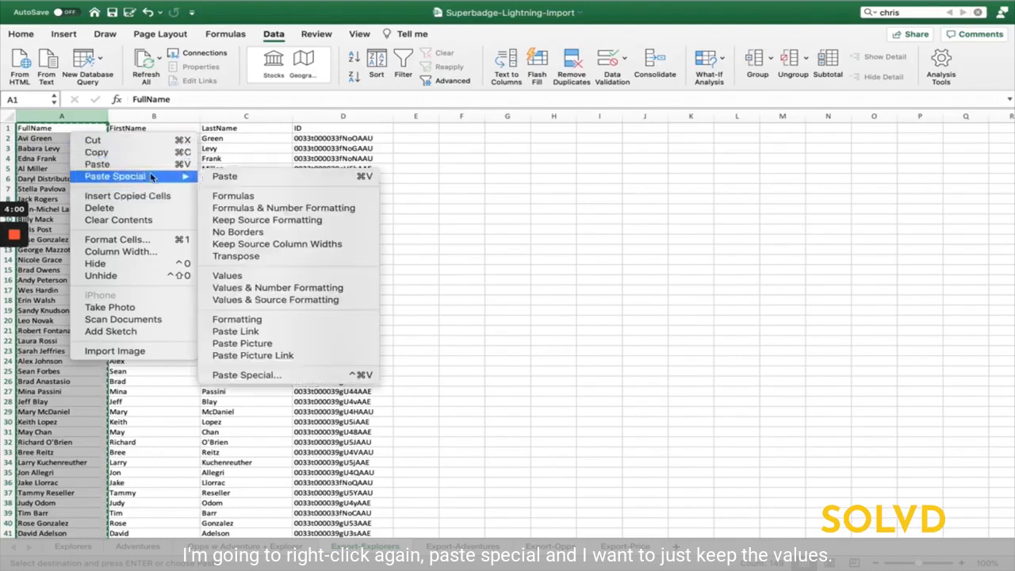
{"action": "left_click", "coordinate": [247, 276]}
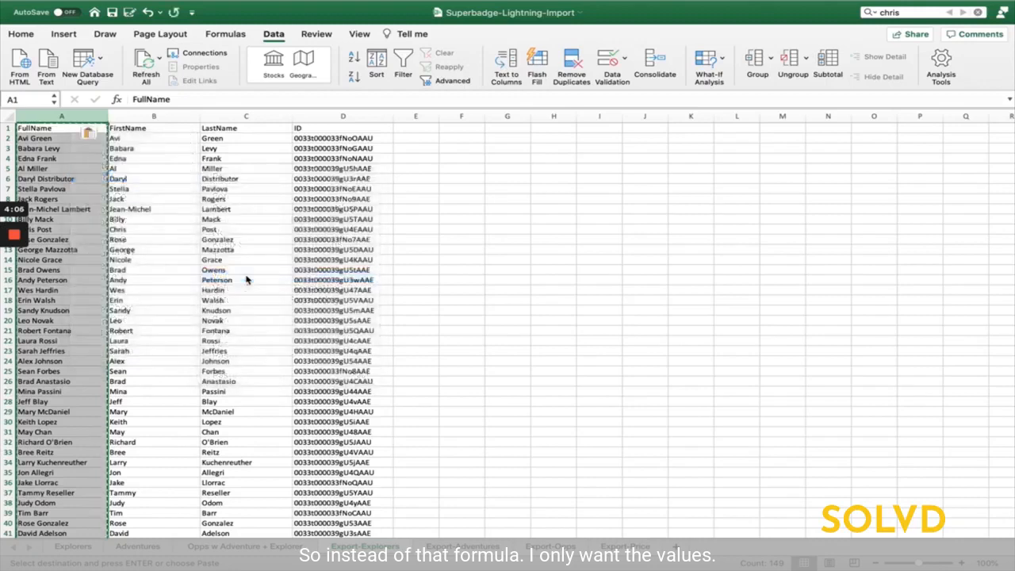
{"action": "left_click", "coordinate": [190, 199]}
{"action": "left_click", "coordinate": [61, 159]}
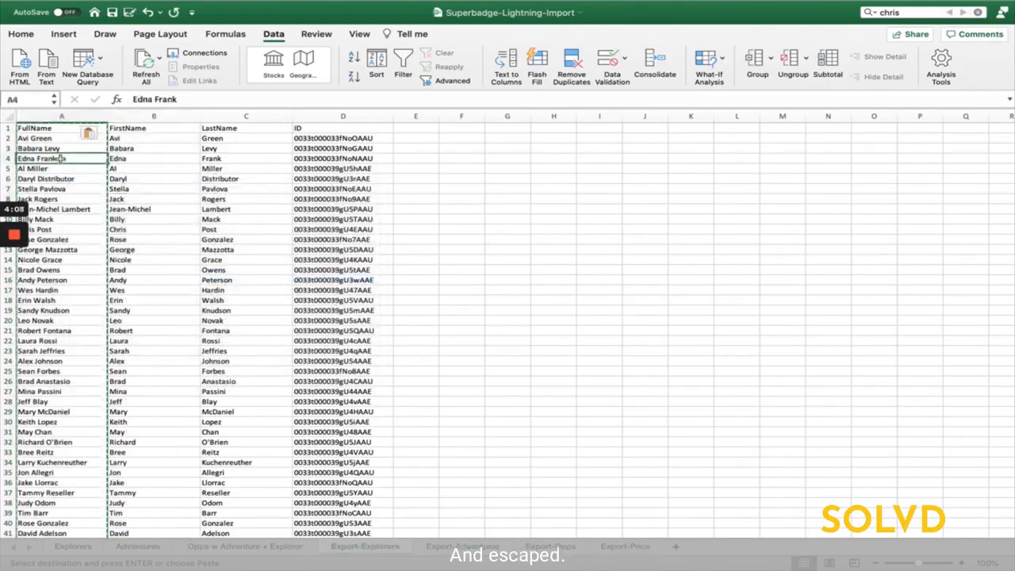
{"action": "key", "text": "Escape"}
Inspect several FullName cells to check whether they hold plain text instead of the CONCAT formula
{"action": "left_click", "coordinate": [66, 199]}
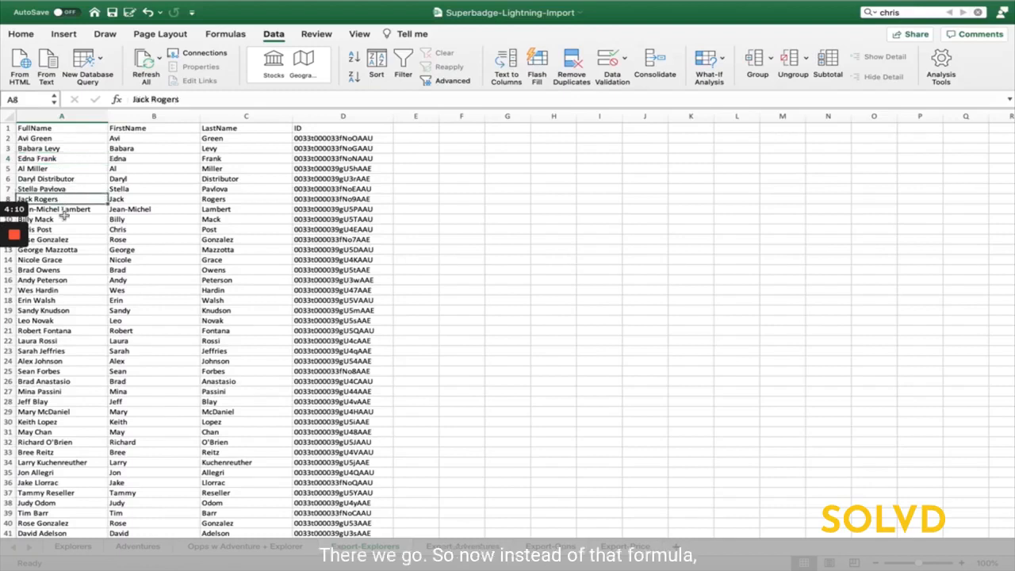
{"action": "left_click", "coordinate": [61, 280]}
{"action": "left_click", "coordinate": [64, 220]}
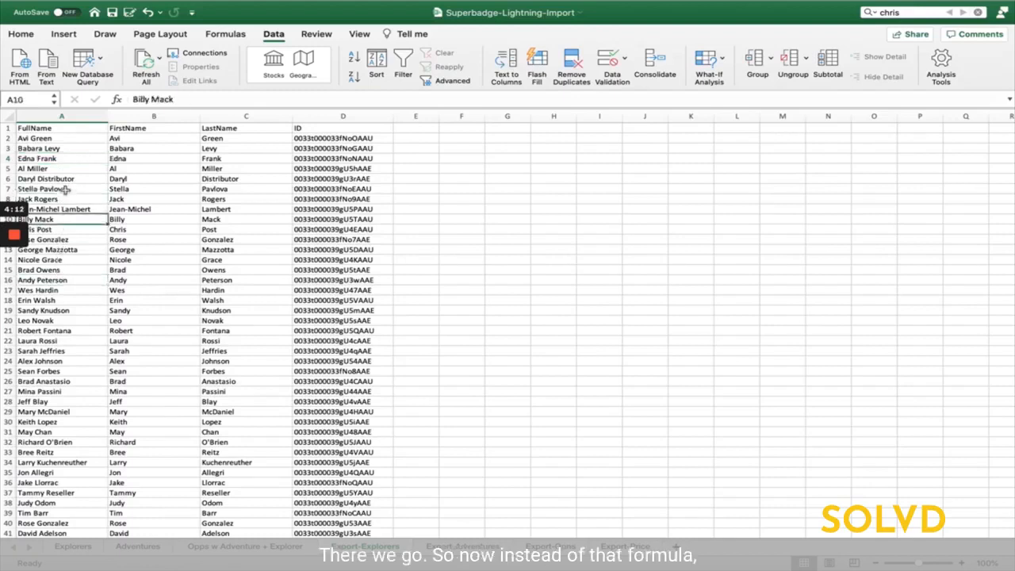
{"action": "left_click", "coordinate": [64, 189]}
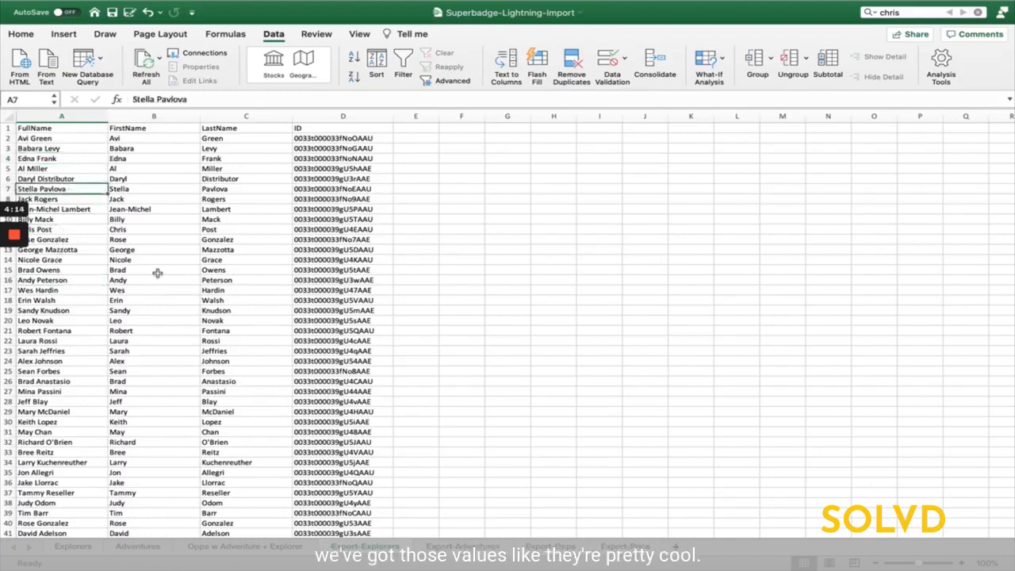
{"action": "right_click", "coordinate": [140, 113]}
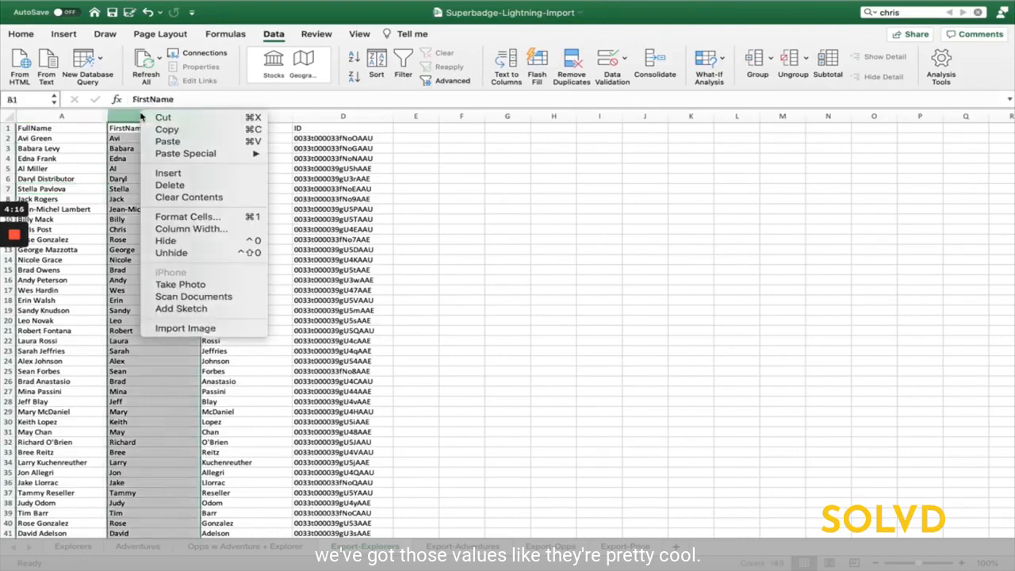
{"action": "left_click", "coordinate": [125, 112]}
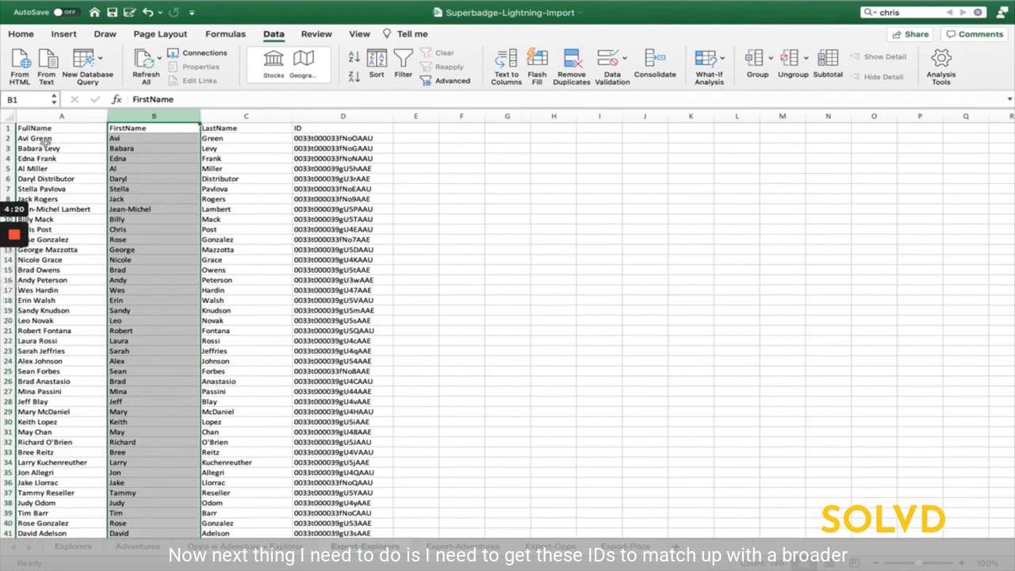
Review the explorer IDs, the Adventures and Explorers sheets, and the Explorer ID column on the Opps w Adventure + Explorer sheet
{"action": "left_click", "coordinate": [336, 148]}
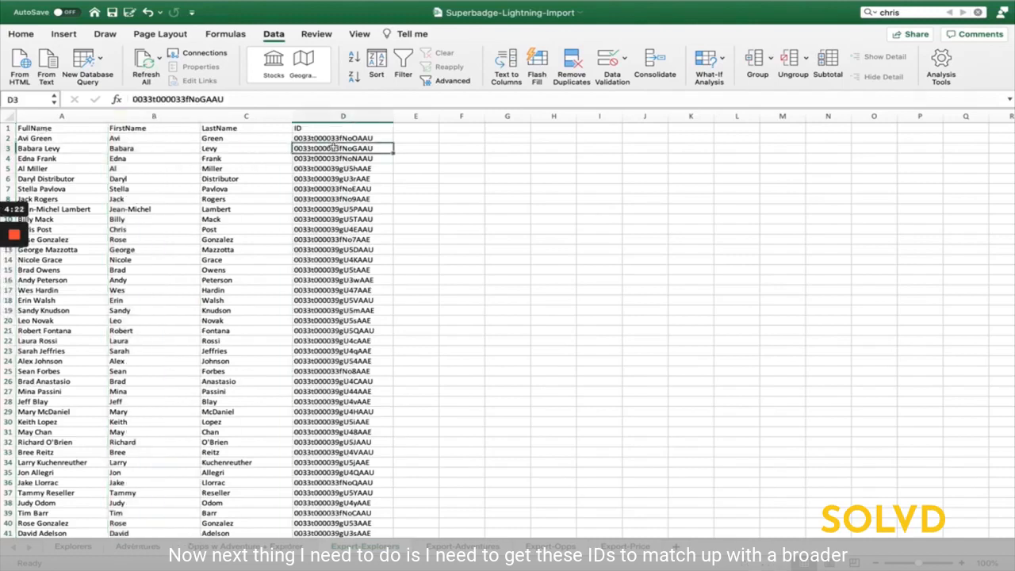
{"action": "left_click", "coordinate": [77, 548]}
{"action": "left_click", "coordinate": [127, 549]}
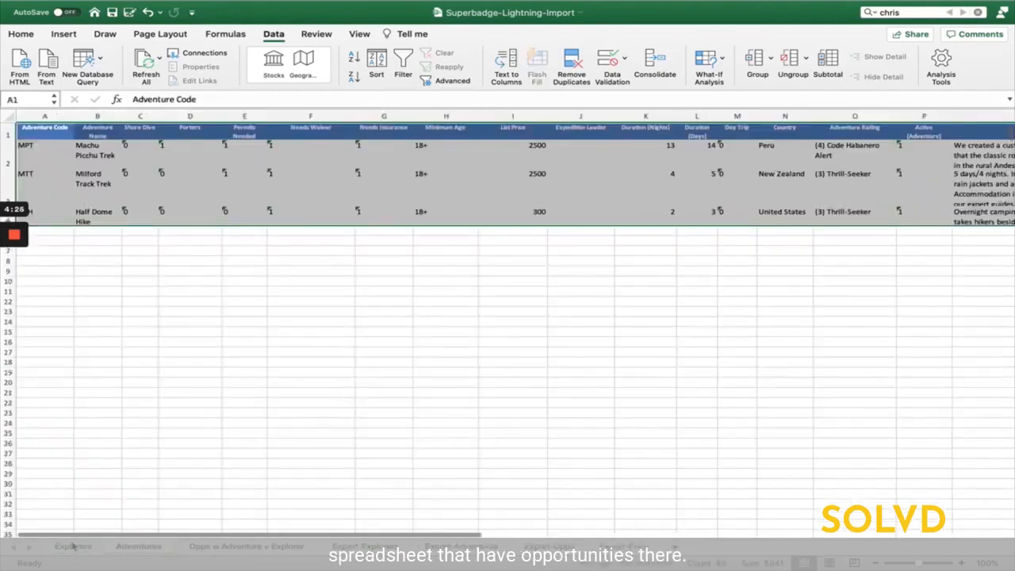
{"action": "left_click", "coordinate": [74, 545]}
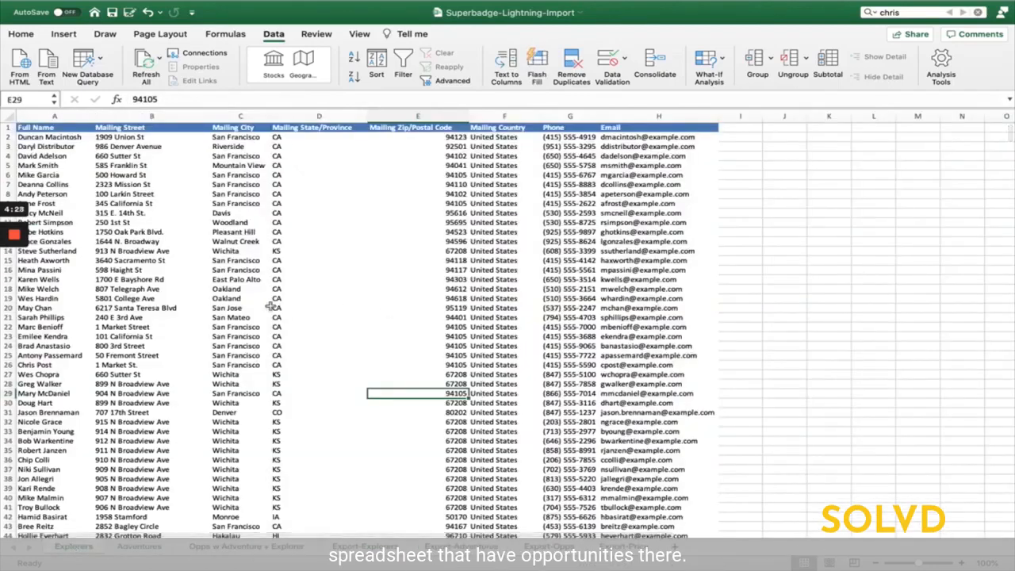
{"action": "left_click", "coordinate": [230, 547]}
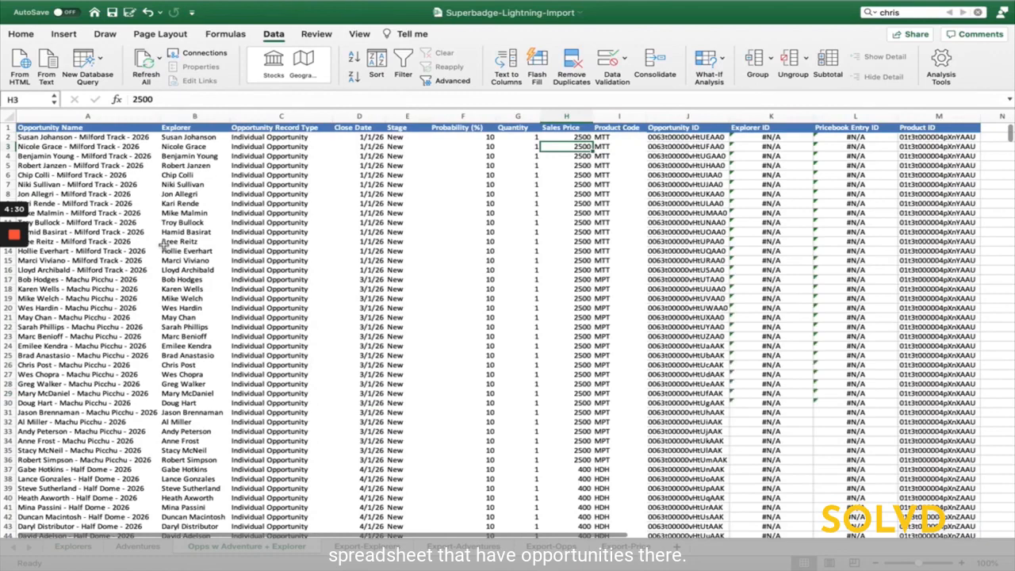
{"action": "scroll", "coordinate": [560, 207], "scroll_direction": "right", "scroll_amount": 5}
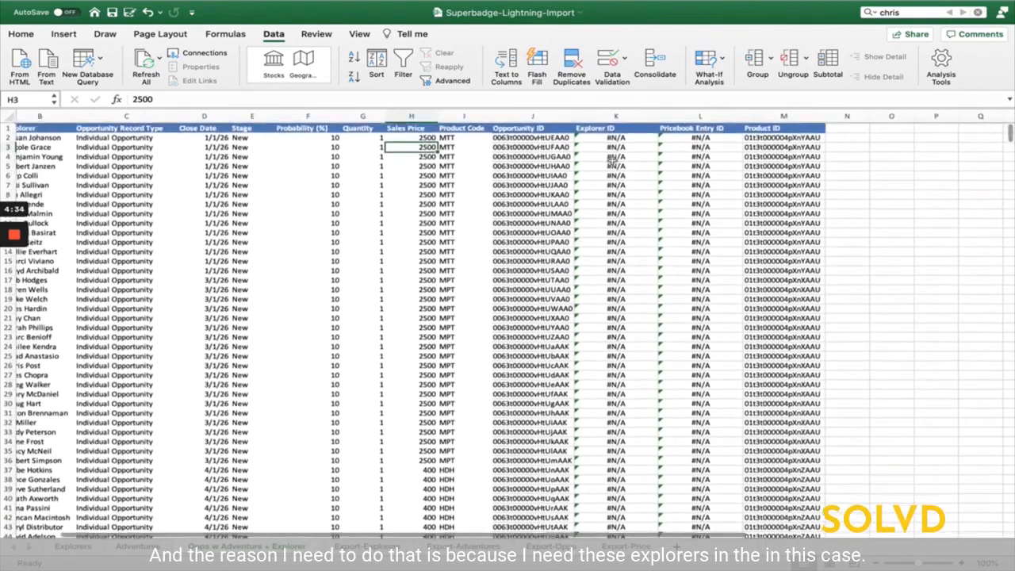
{"action": "scroll", "coordinate": [605, 146], "scroll_direction": "left", "scroll_amount": 5}
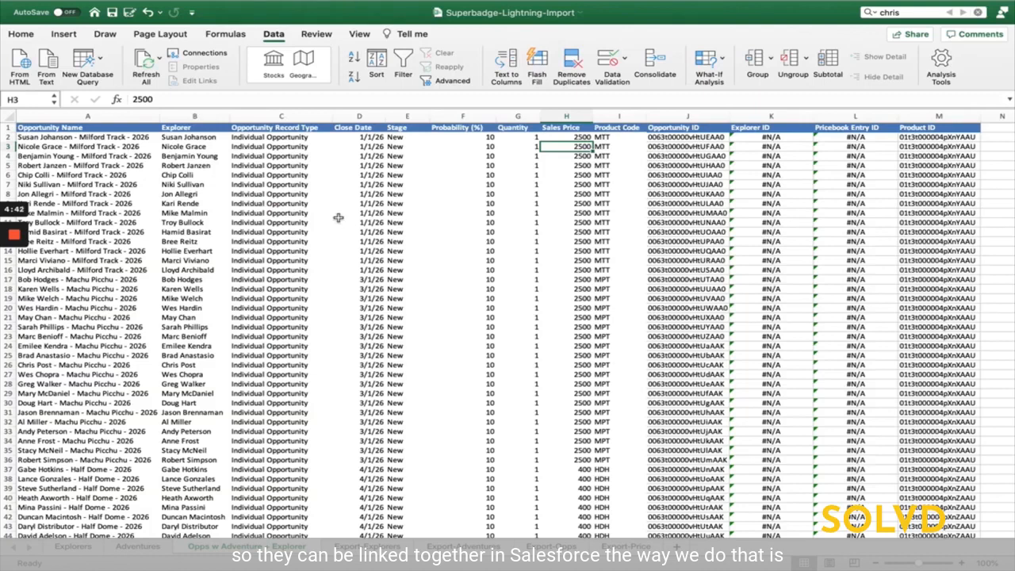
{"action": "scroll", "coordinate": [356, 220], "scroll_direction": "right", "scroll_amount": 5}
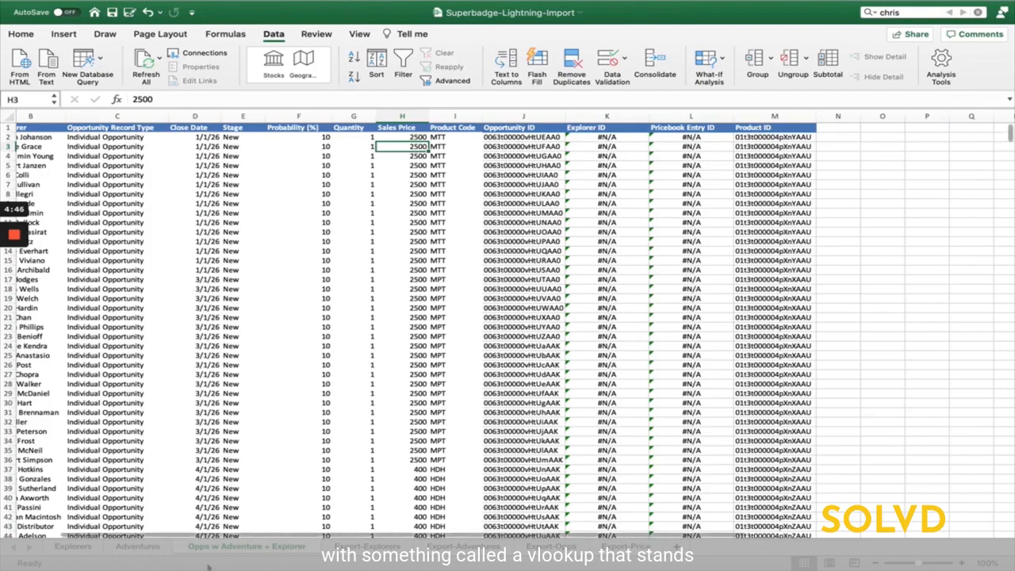
Delete the FirstName and LastName columns from the Export-Explorers sheet
{"action": "left_click", "coordinate": [354, 549]}
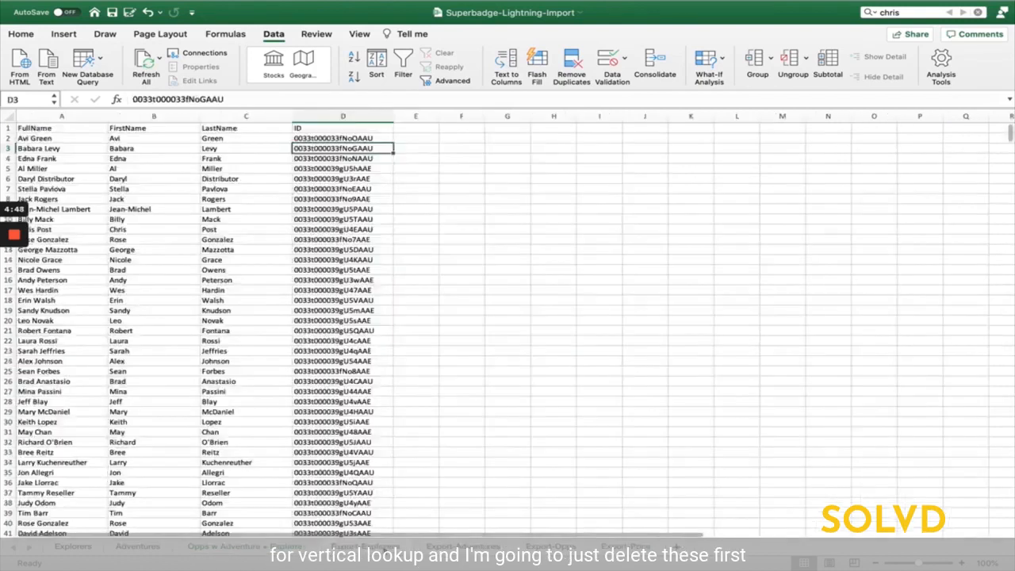
{"action": "left_click_drag", "start_coordinate": [128, 115], "coordinate": [240, 115]}
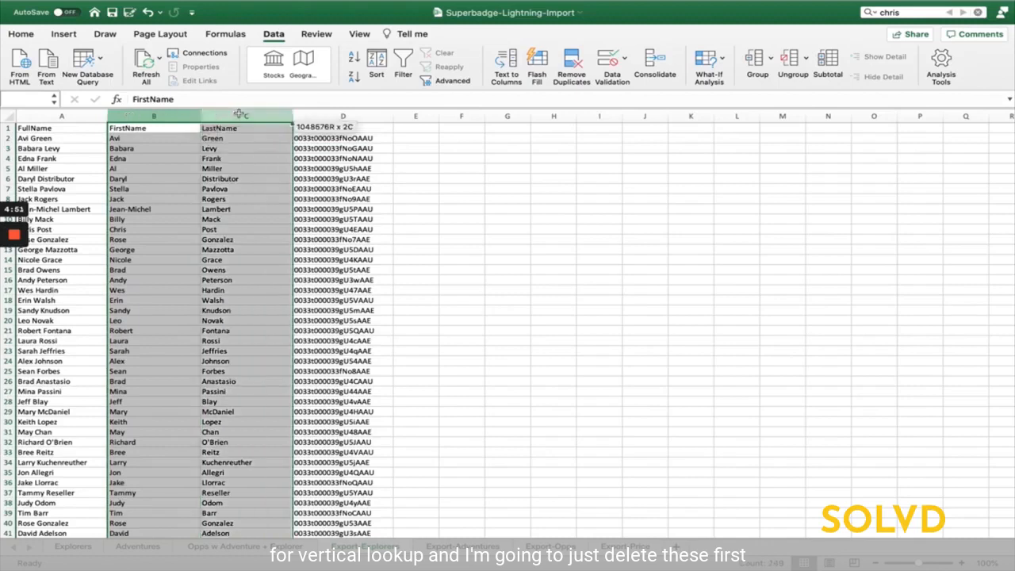
{"action": "right_click", "coordinate": [165, 115]}
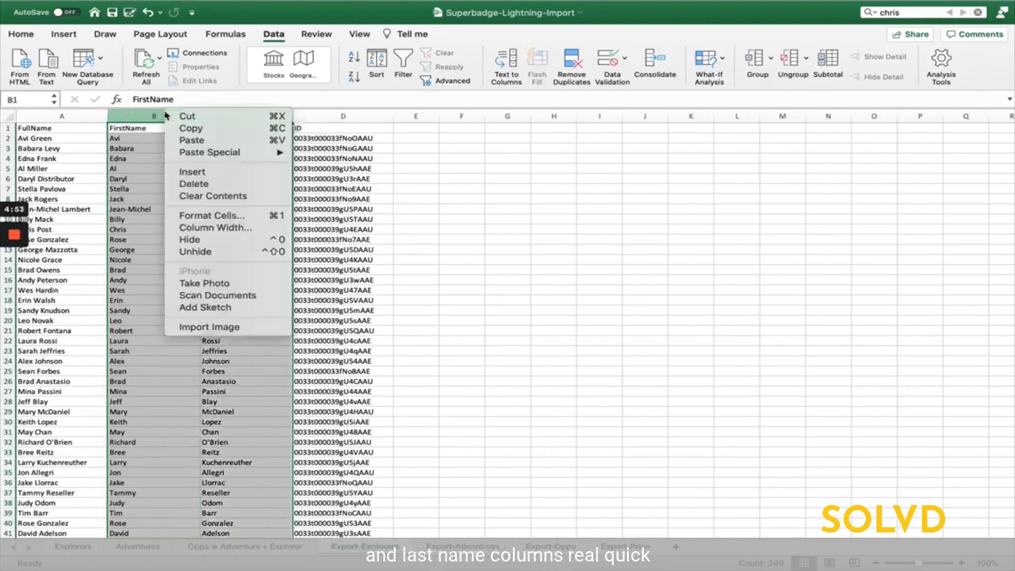
{"action": "left_click", "coordinate": [203, 185]}
{"action": "left_click", "coordinate": [311, 188]}
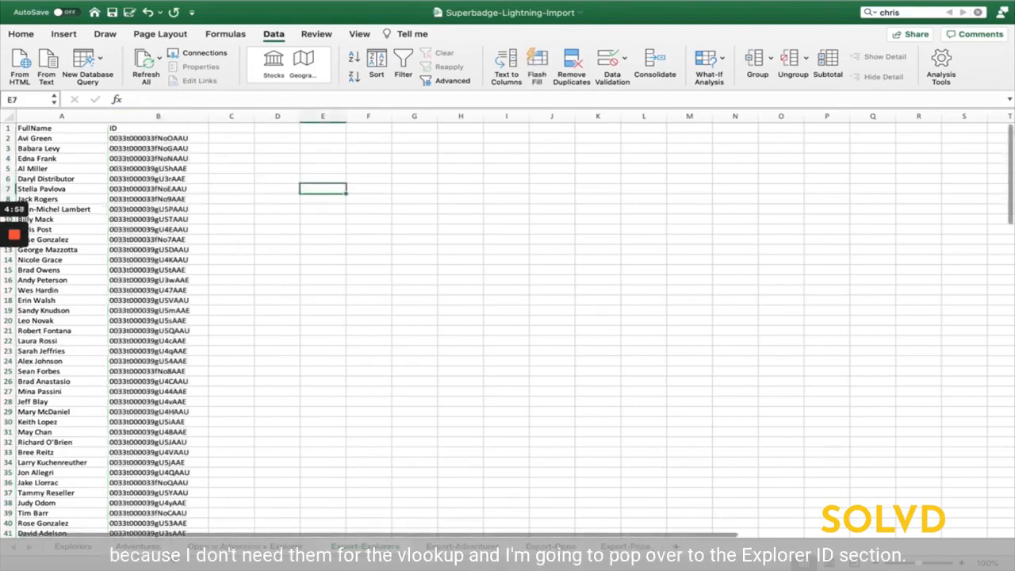
Clear the VLOOKUP formula from cell K2 under Explorer ID on the Opps w Adventure + Explorer sheet
{"action": "left_click", "coordinate": [238, 546]}
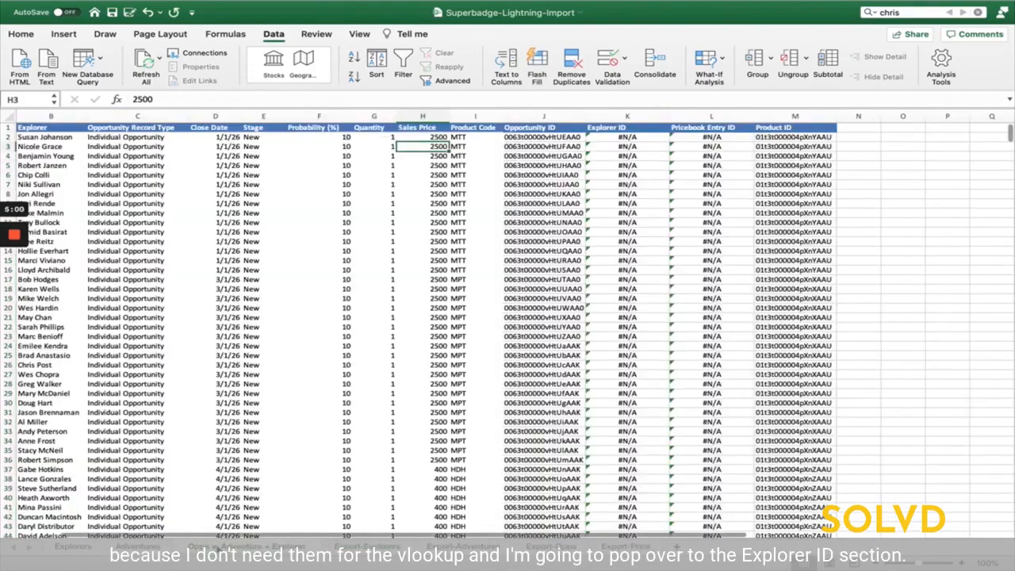
{"action": "left_click", "coordinate": [629, 136]}
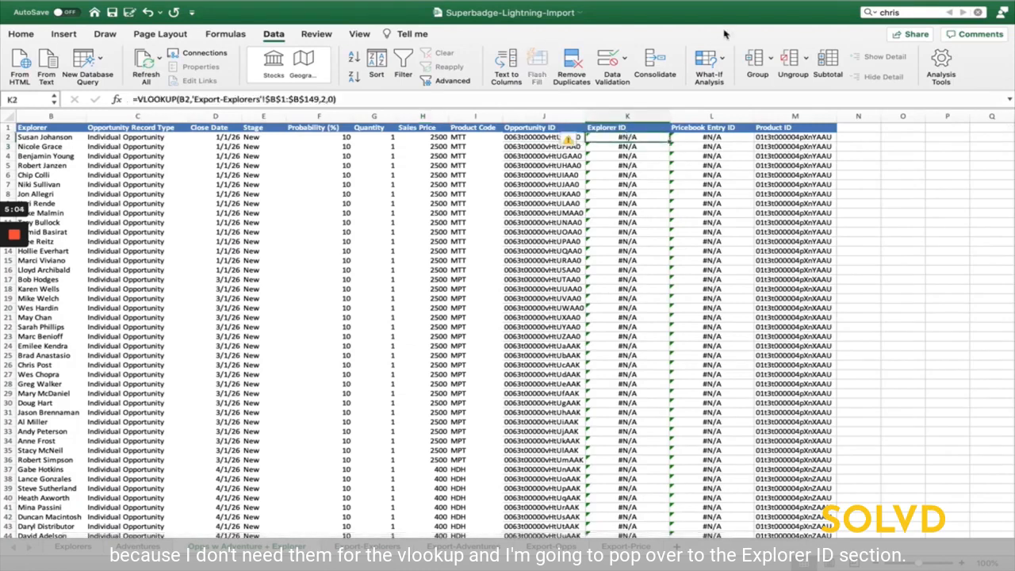
{"action": "key", "text": "Delete"}
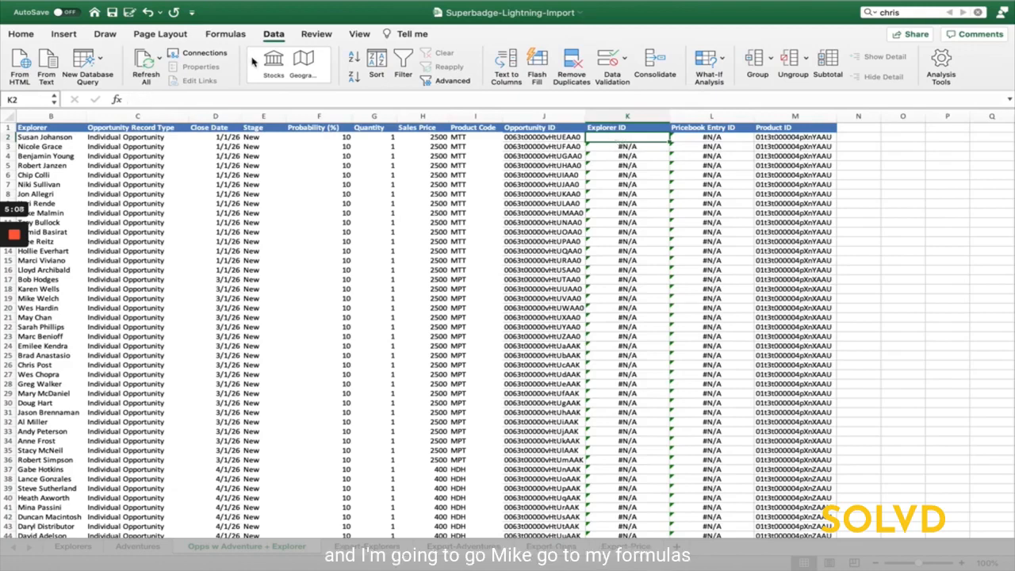
{"action": "left_click", "coordinate": [63, 34]}
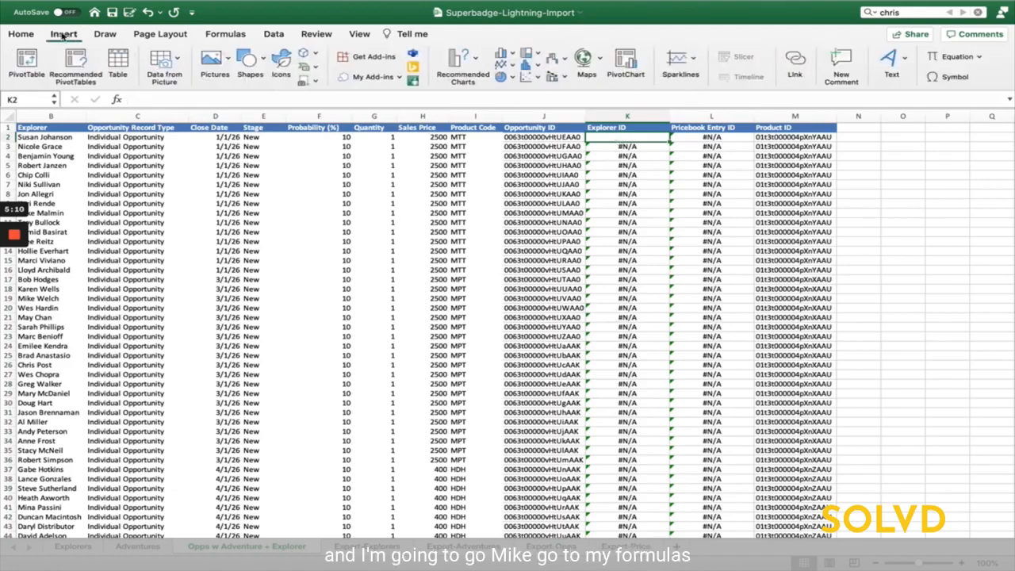
Start a VLOOKUP function in K2 under Explorer ID with B2, the first Explorer name, as the lookup value
{"action": "left_click", "coordinate": [21, 34]}
{"action": "left_click", "coordinate": [226, 34]}
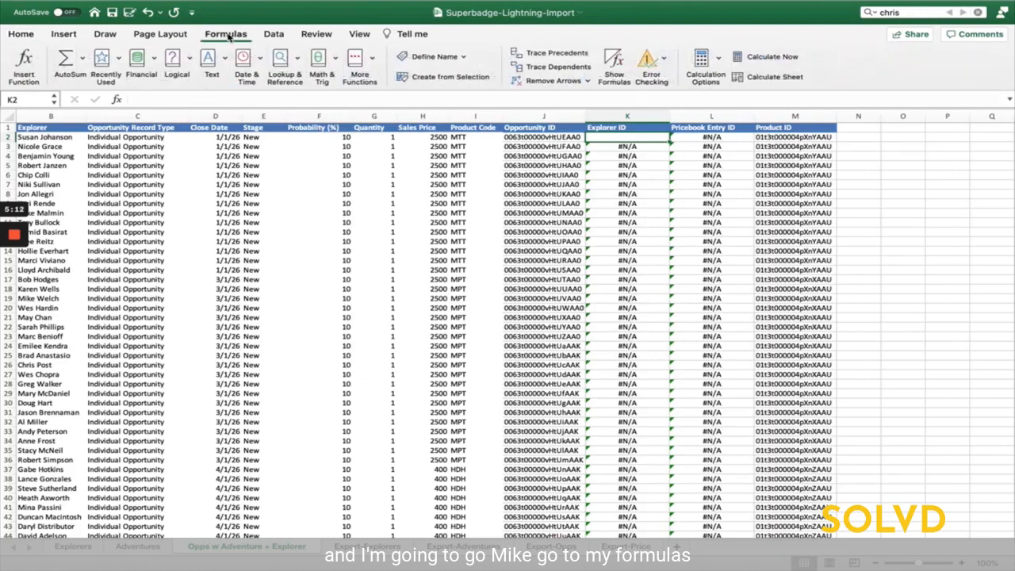
{"action": "left_click", "coordinate": [24, 67]}
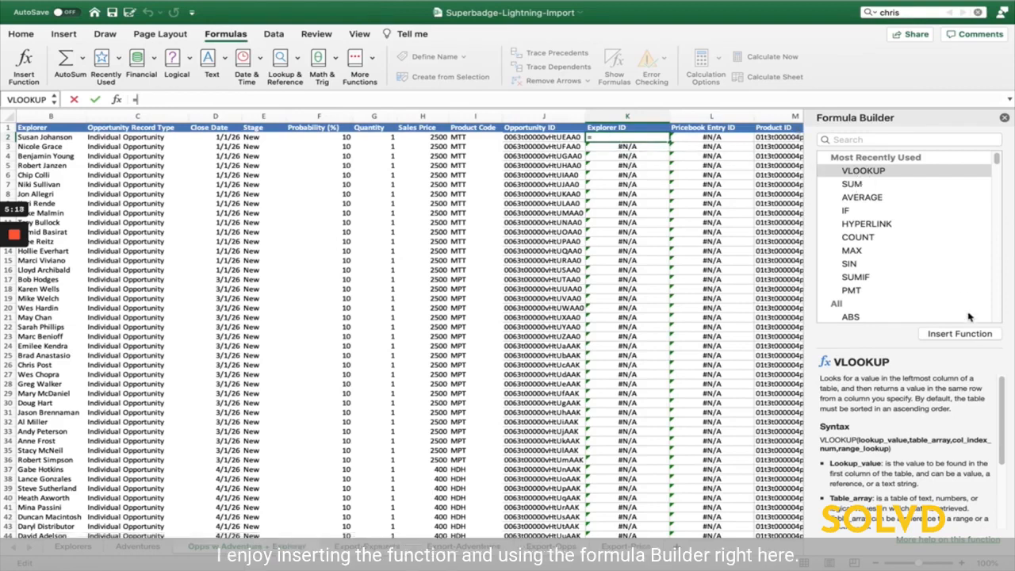
{"action": "left_click", "coordinate": [958, 334]}
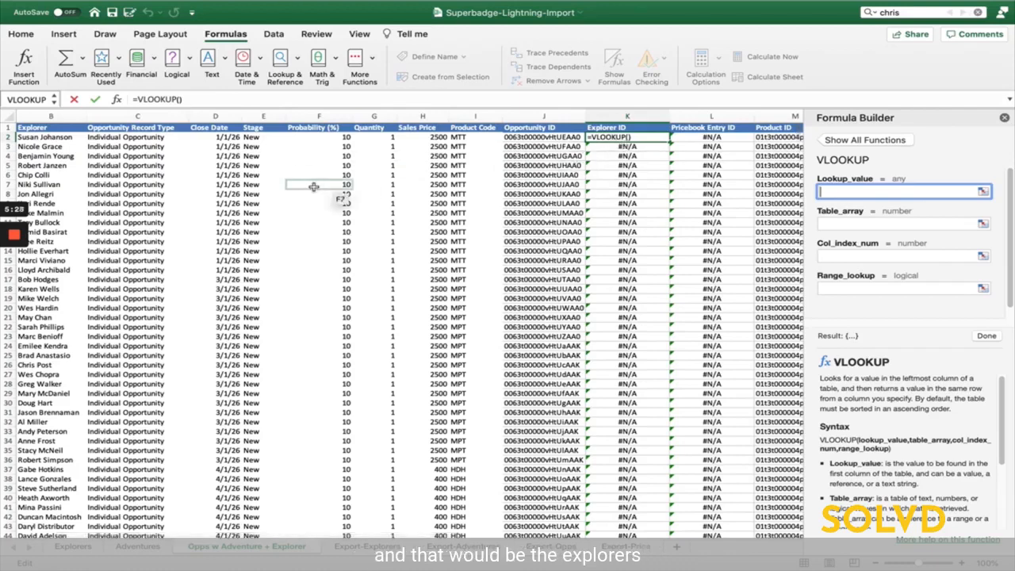
{"action": "scroll", "coordinate": [320, 190], "scroll_direction": "left", "scroll_amount": 3}
{"action": "scroll", "coordinate": [321, 190], "scroll_direction": "left", "scroll_amount": 1}
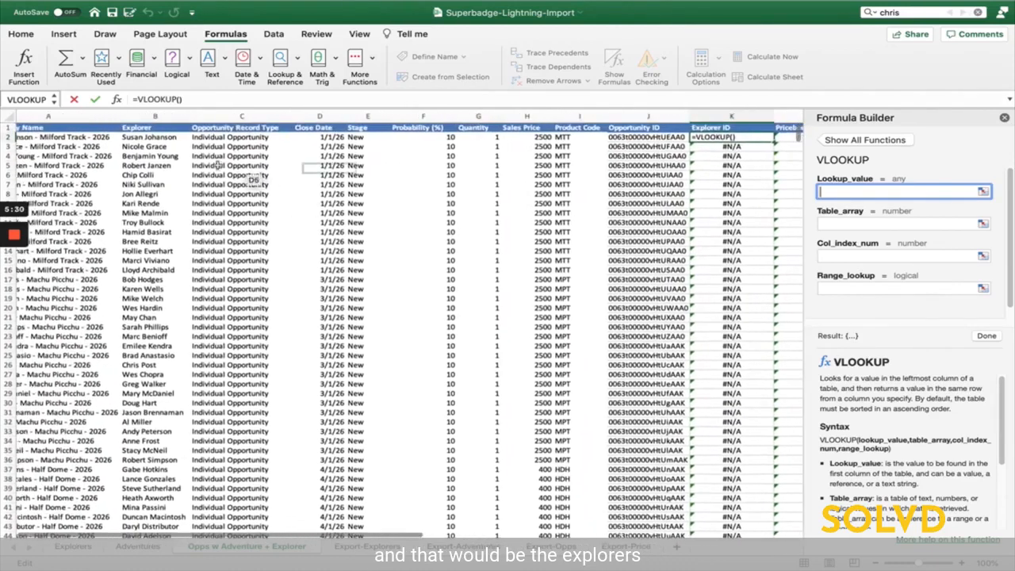
{"action": "left_click", "coordinate": [159, 140]}
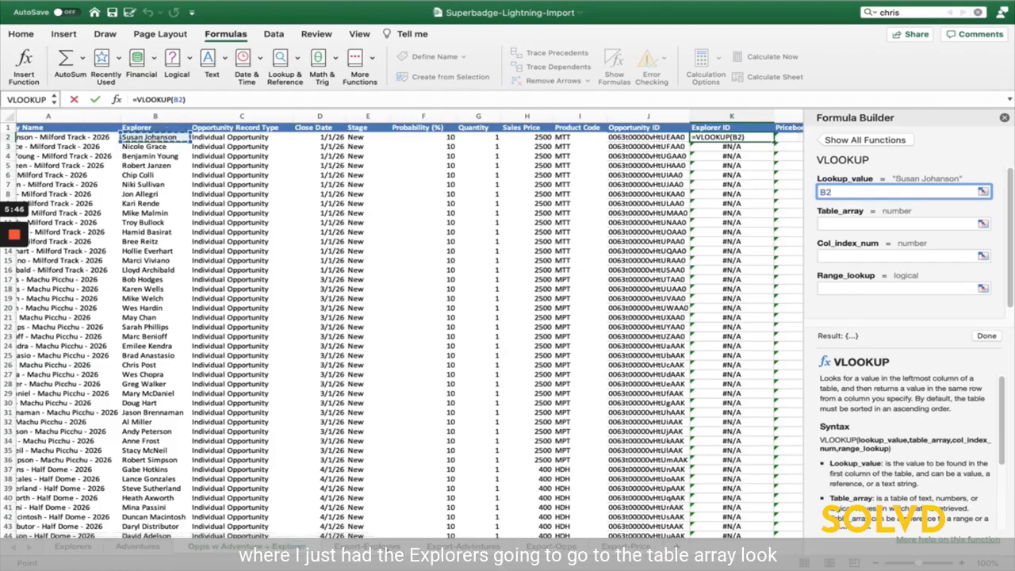
Set the VLOOKUP table array to the FullName and ID range A1:B149 on the Export-Explorers sheet
{"action": "left_click", "coordinate": [842, 225]}
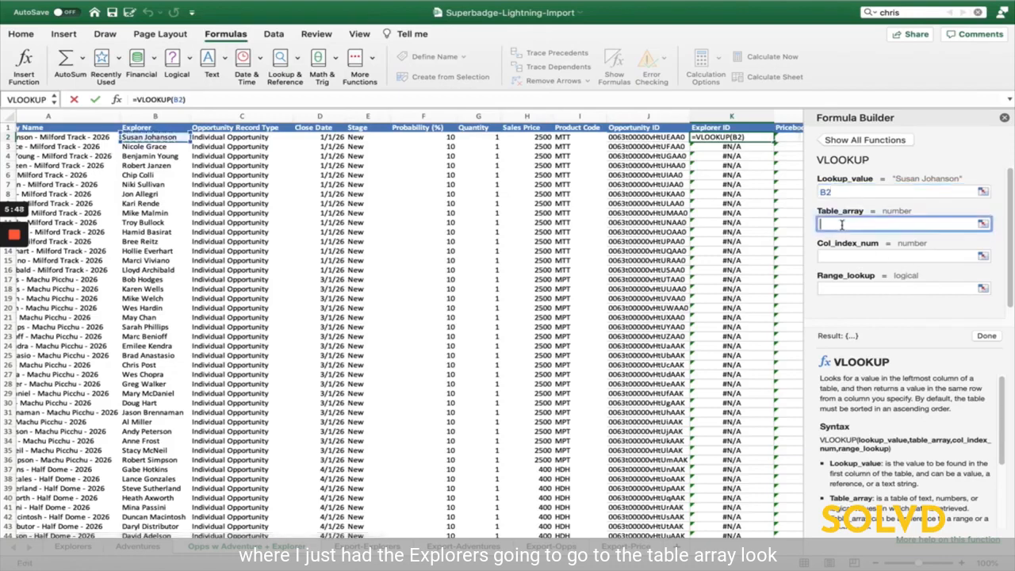
{"action": "left_click", "coordinate": [365, 547]}
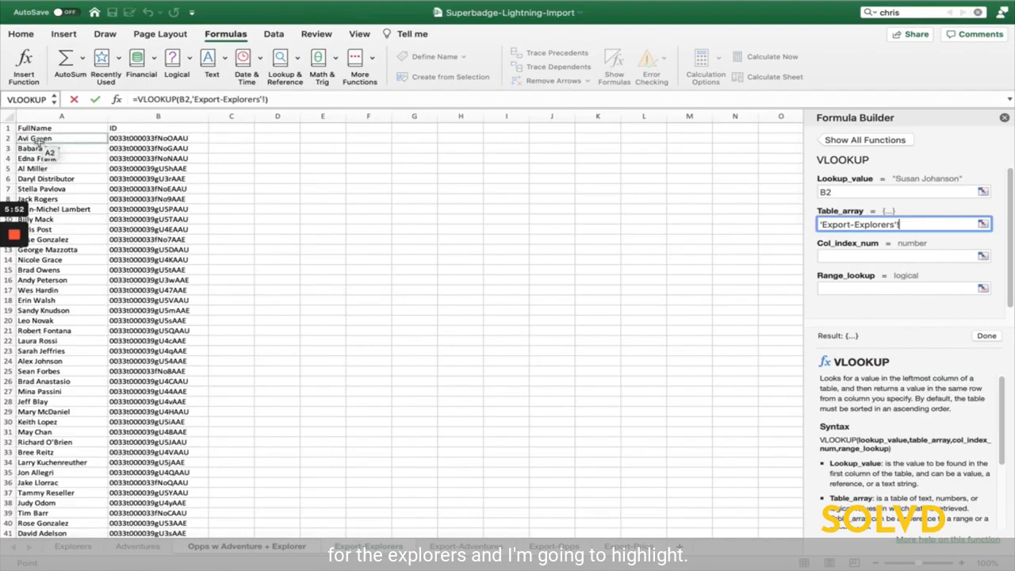
{"action": "left_click_drag", "start_coordinate": [32, 128], "coordinate": [131, 493]}
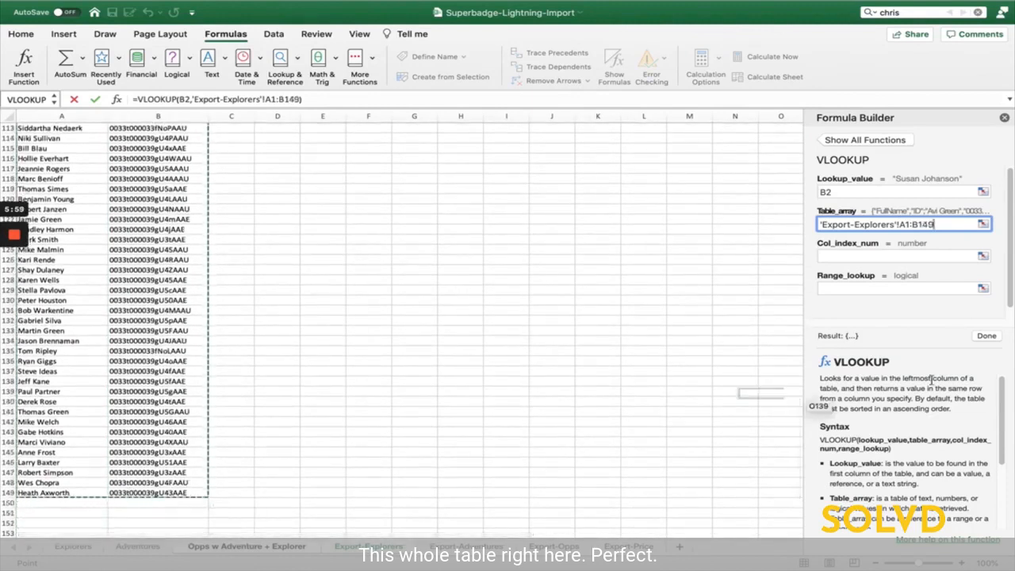
Set the VLOOKUP column index number to 2 and remove any stray sheet references from that argument
{"action": "left_click", "coordinate": [847, 256]}
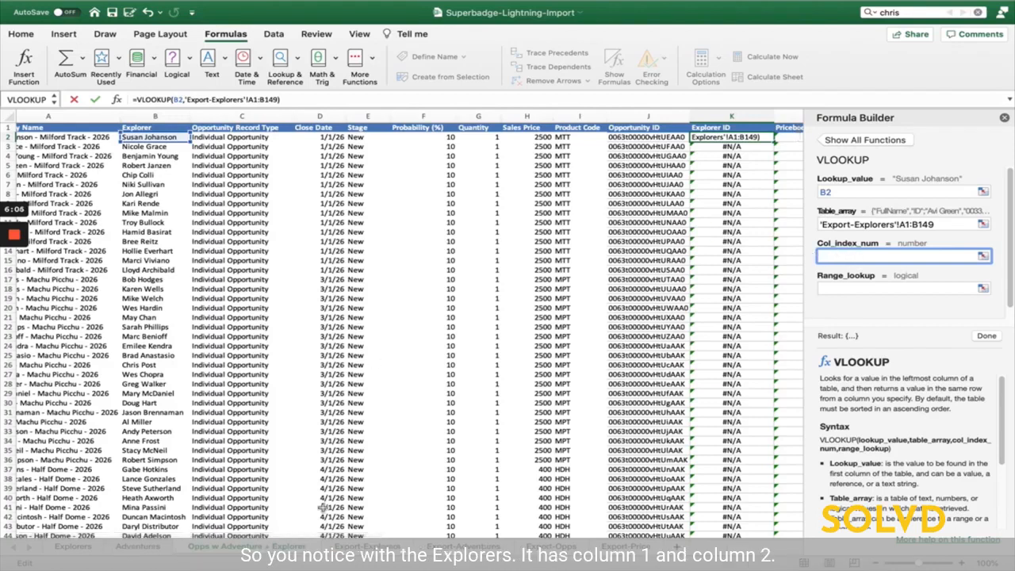
{"action": "left_click", "coordinate": [366, 546]}
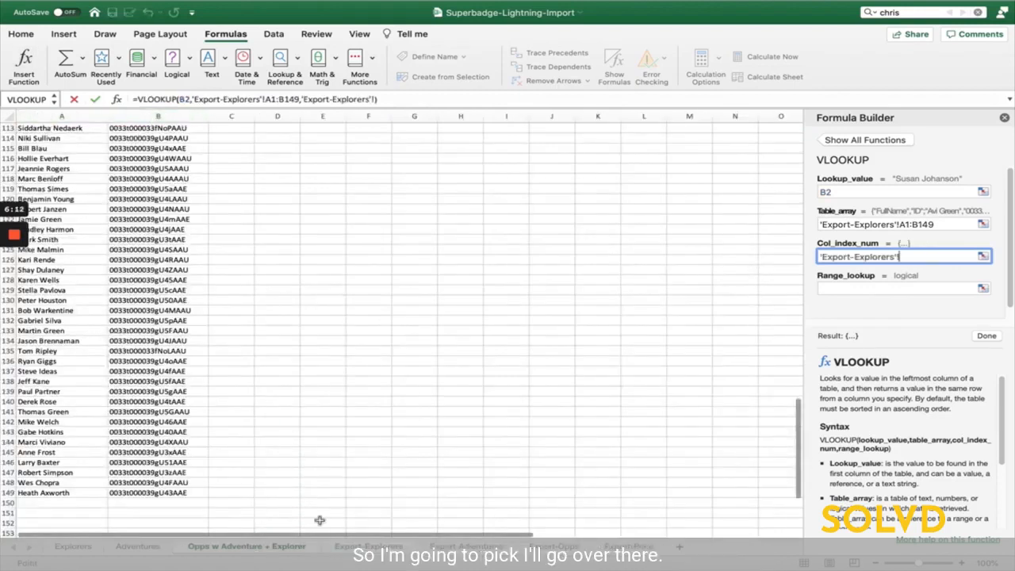
{"action": "left_click_drag", "start_coordinate": [911, 258], "coordinate": [820, 257]}
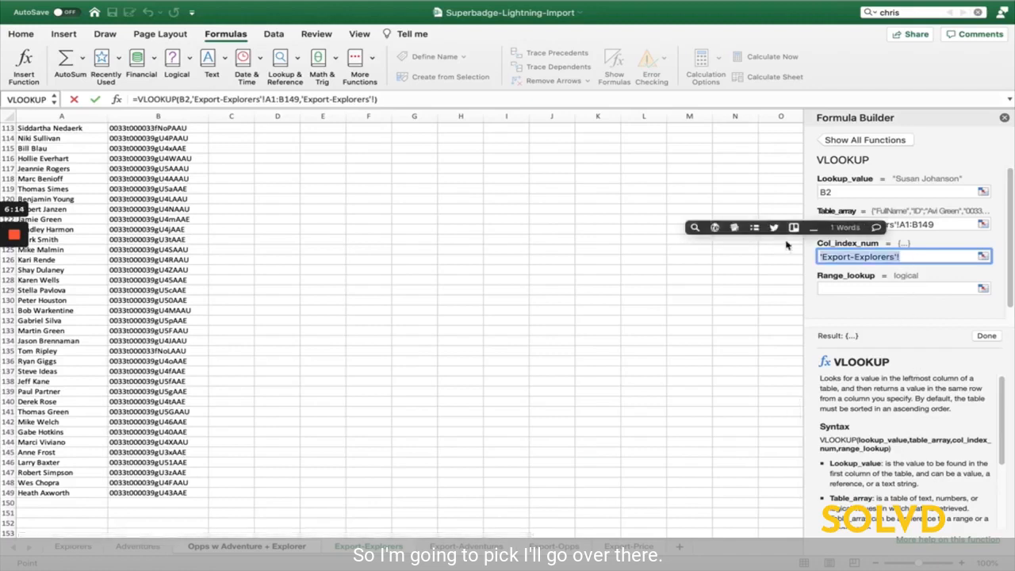
{"action": "key", "text": "BackSpace"}
{"action": "type", "text": "2"}
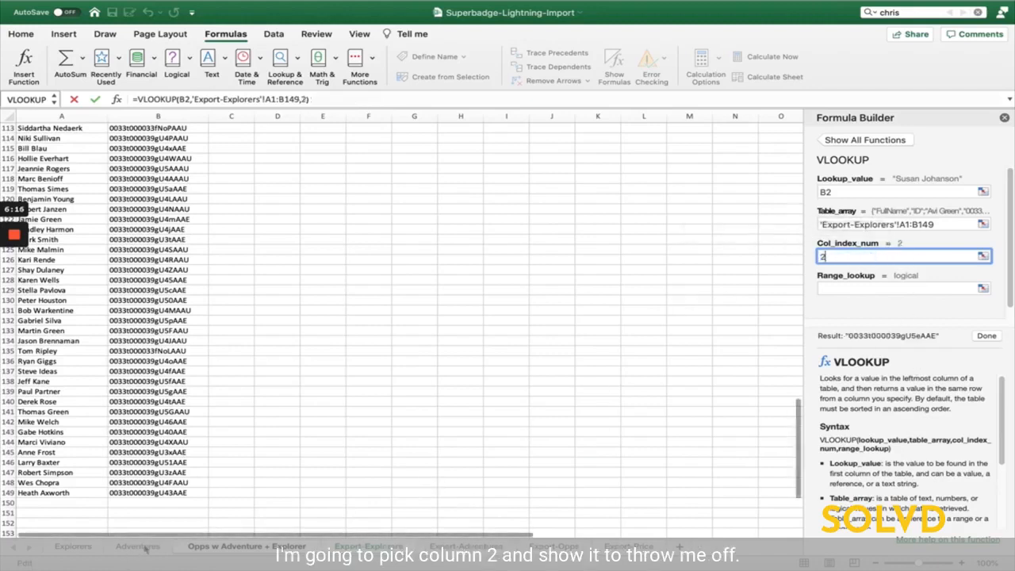
{"action": "left_click", "coordinate": [205, 548]}
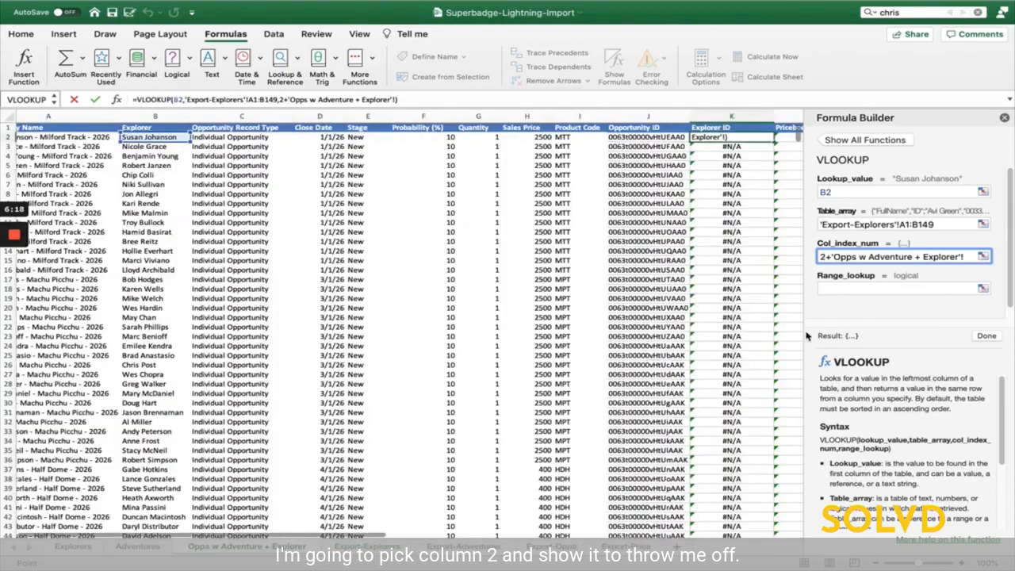
{"action": "left_click_drag", "start_coordinate": [829, 258], "coordinate": [966, 270]}
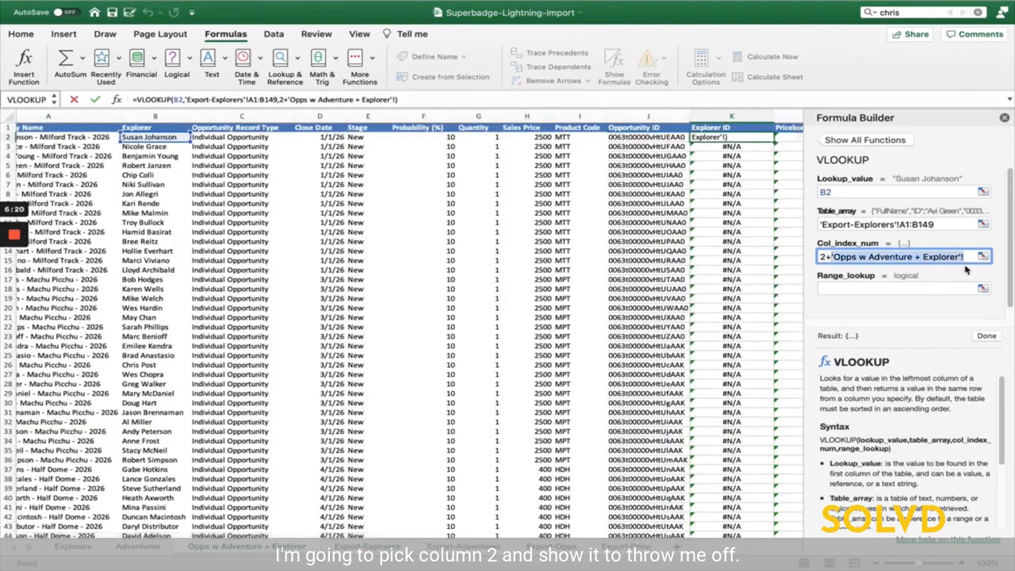
{"action": "key", "text": "BackSpace"}
{"action": "key", "text": "BackSpace"}
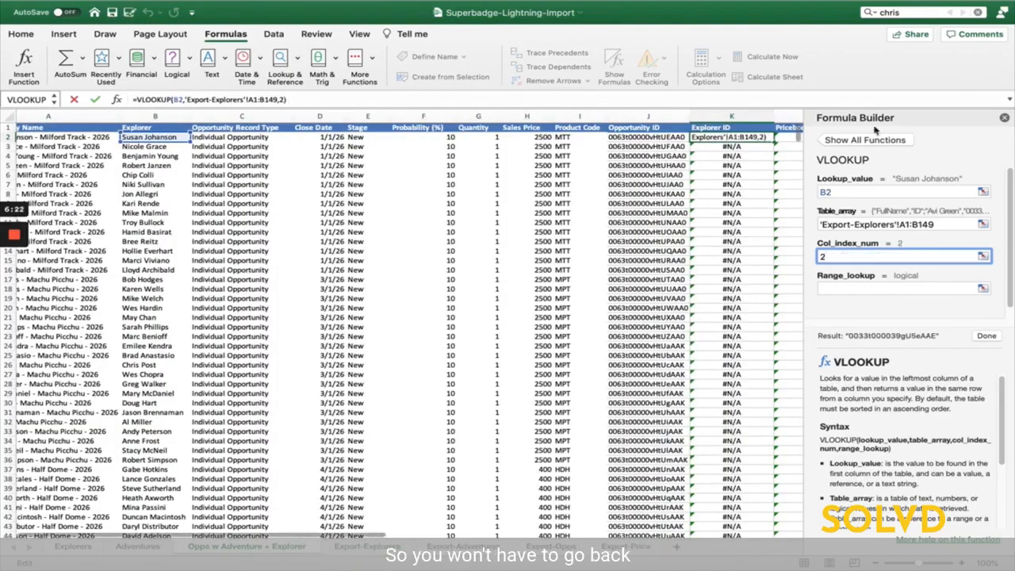
Set the VLOOKUP range lookup to FALSE and complete the formula in K2
{"action": "left_click", "coordinate": [848, 288]}
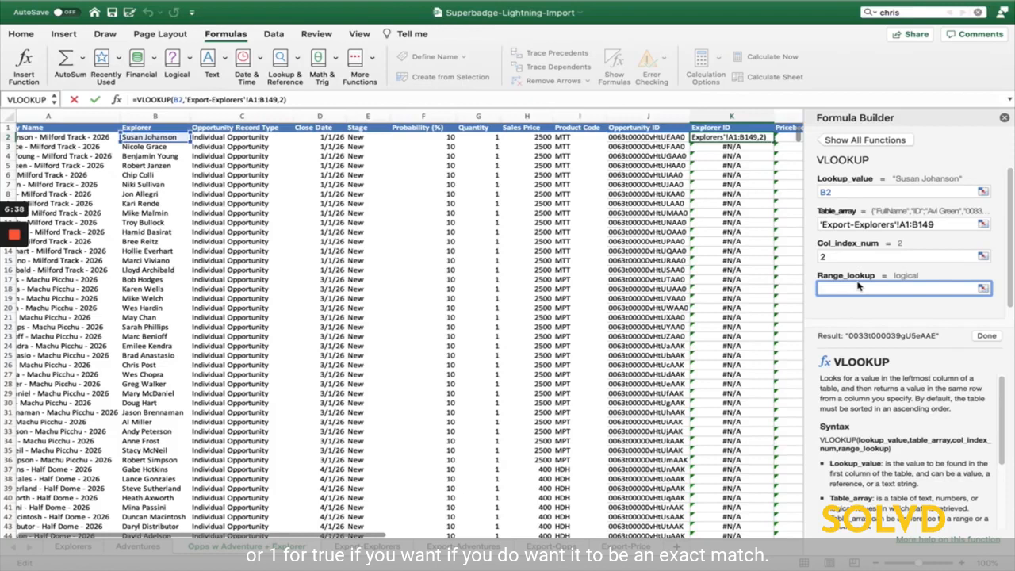
{"action": "type", "text": "FaLSe"}
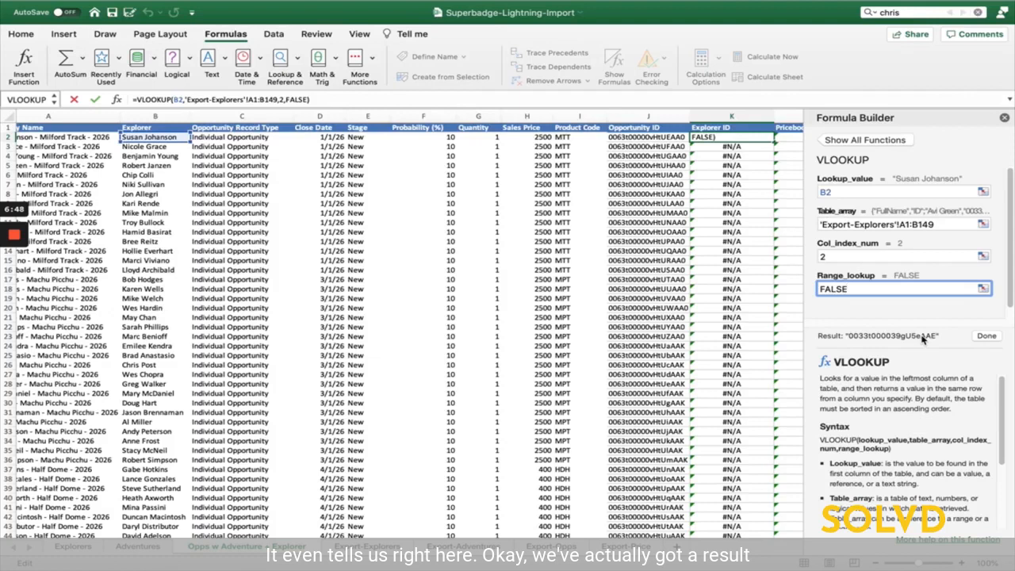
{"action": "left_click", "coordinate": [986, 336]}
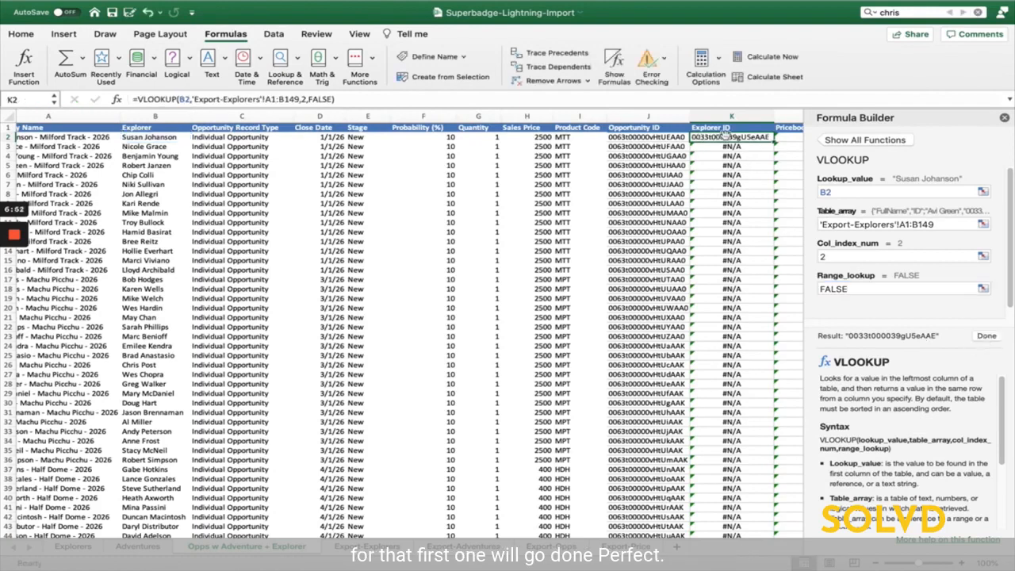
{"action": "scroll", "coordinate": [724, 137], "scroll_direction": "right", "scroll_amount": 5}
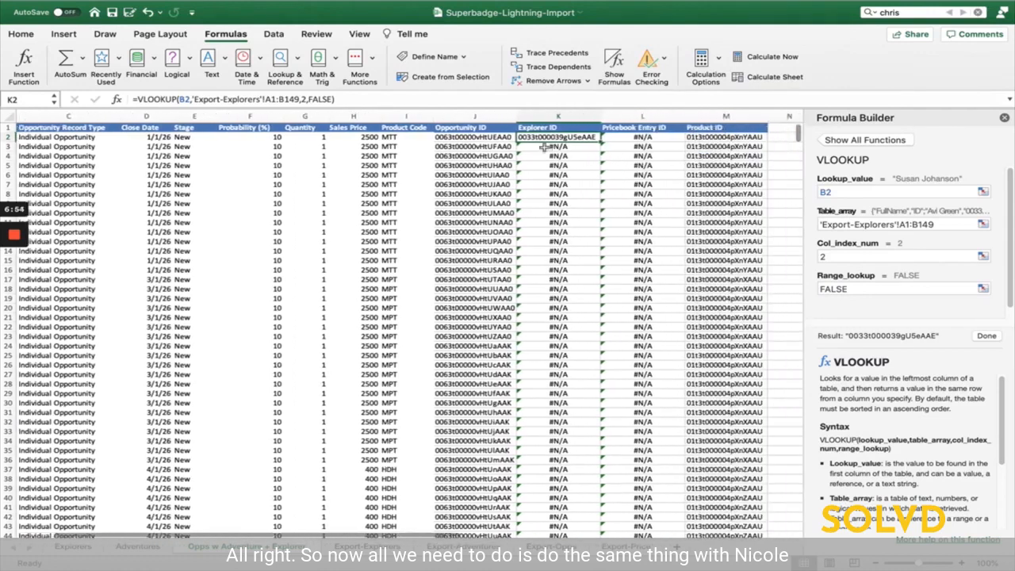
{"action": "scroll", "coordinate": [212, 155], "scroll_direction": "left", "scroll_amount": 4}
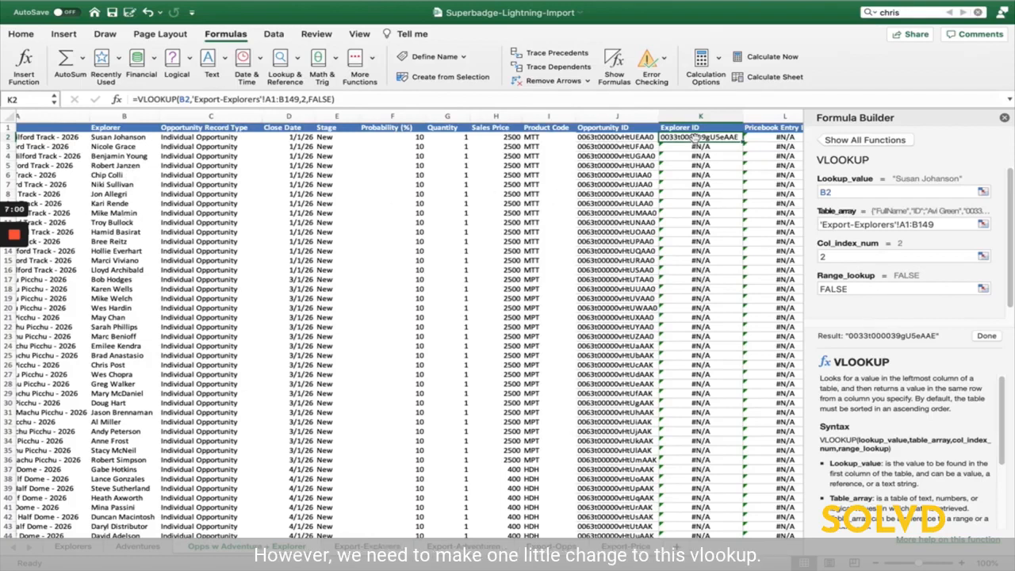
{"action": "left_click", "coordinate": [265, 100]}
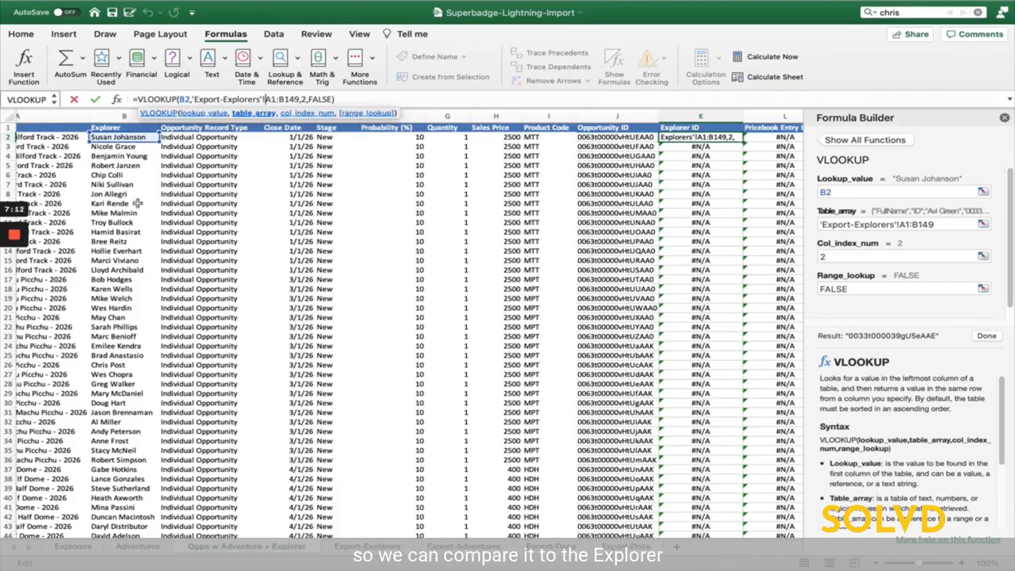
{"action": "left_click", "coordinate": [725, 139]}
{"action": "key", "text": "Return"}
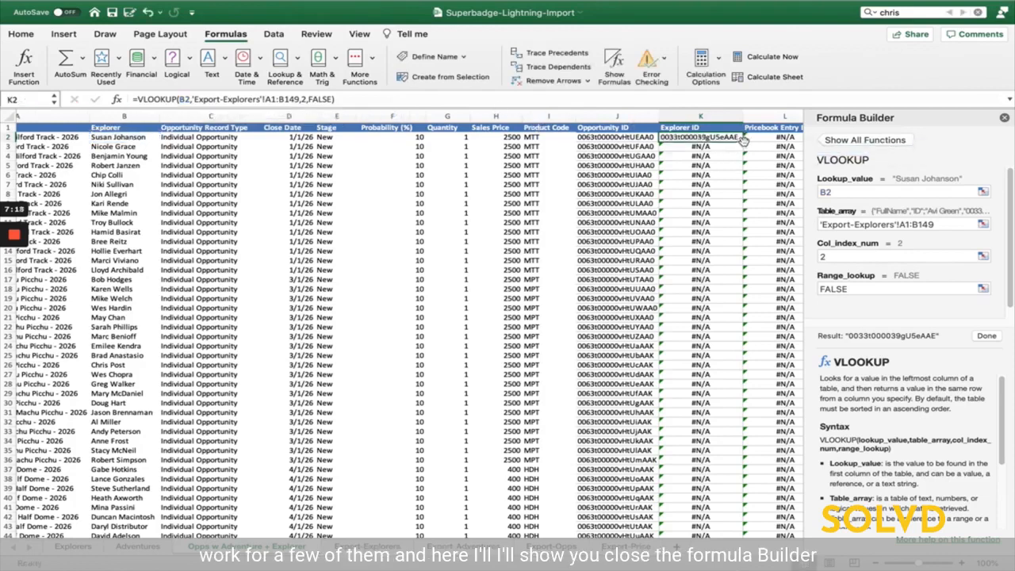
Fill the K2 formula down the Explorer ID column to about row 32, then check K20's table range against the Export-Explorers sheet
{"action": "left_click", "coordinate": [1004, 119]}
{"action": "left_click_drag", "start_coordinate": [743, 142], "coordinate": [706, 426]}
{"action": "left_click", "coordinate": [695, 308]}
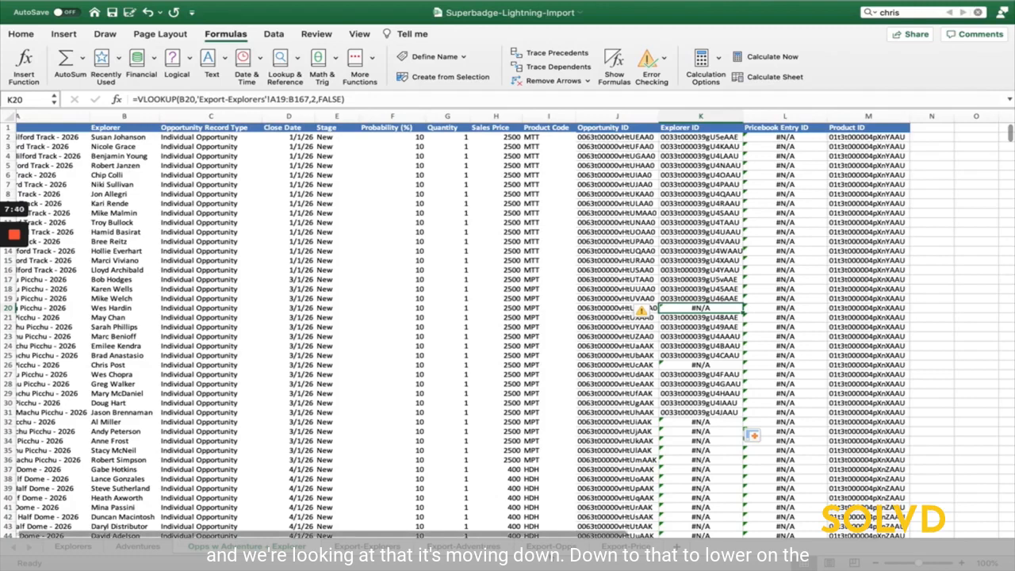
{"action": "left_click", "coordinate": [373, 549]}
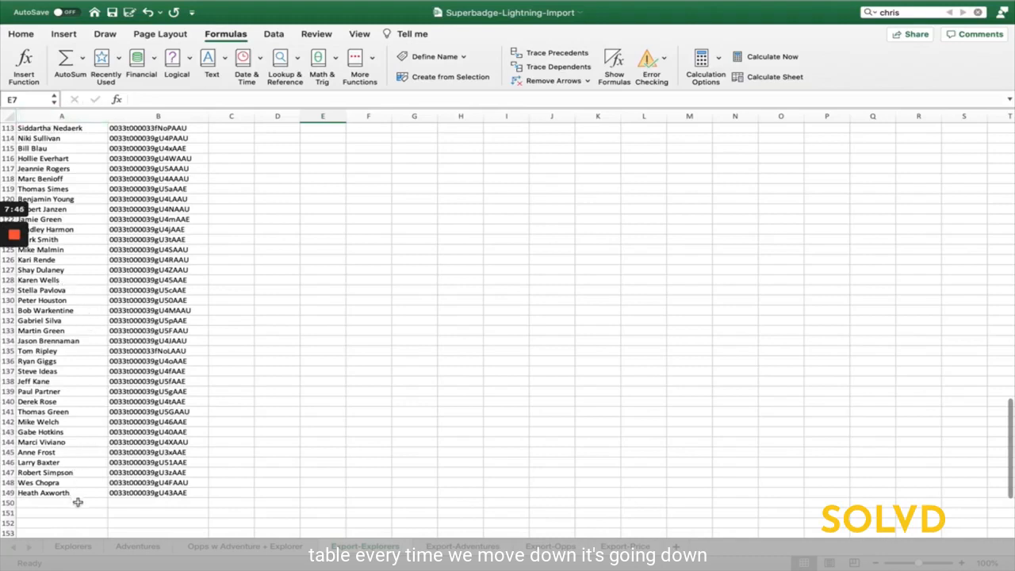
{"action": "left_click", "coordinate": [230, 545]}
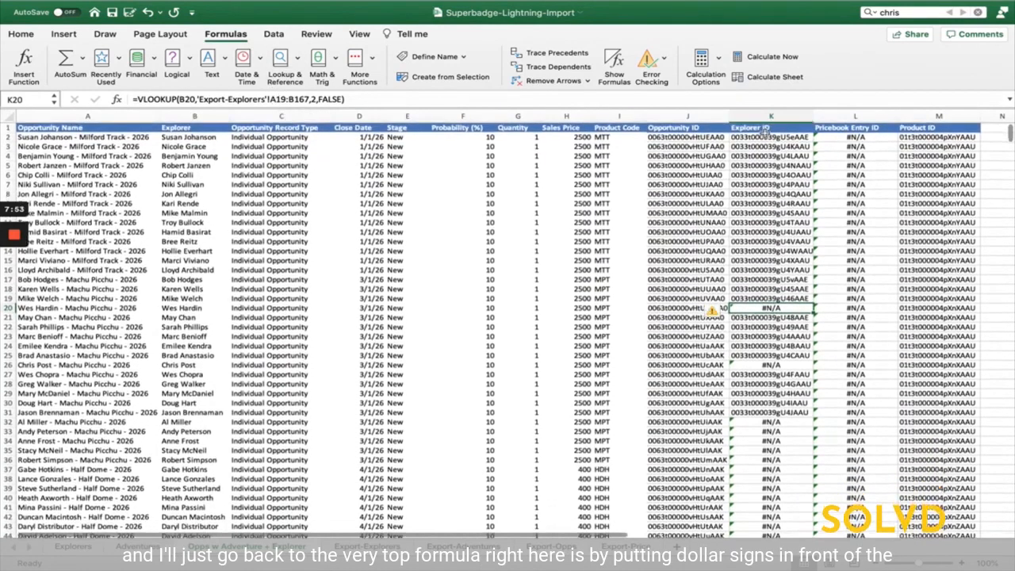
Make the table range in K2's VLOOKUP formula absolute as $A$1:$B$149
{"action": "left_click", "coordinate": [766, 135]}
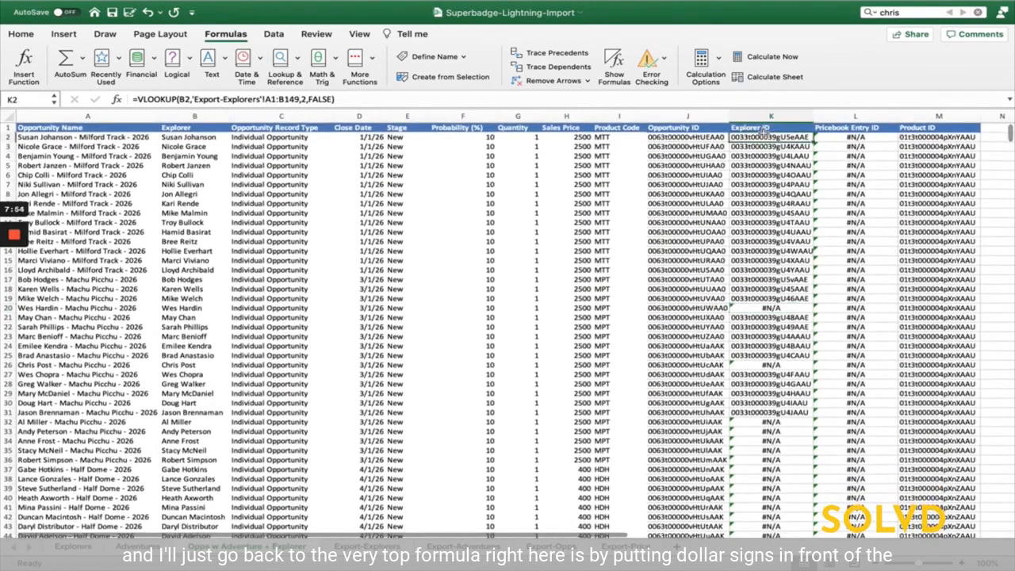
{"action": "left_click", "coordinate": [267, 99]}
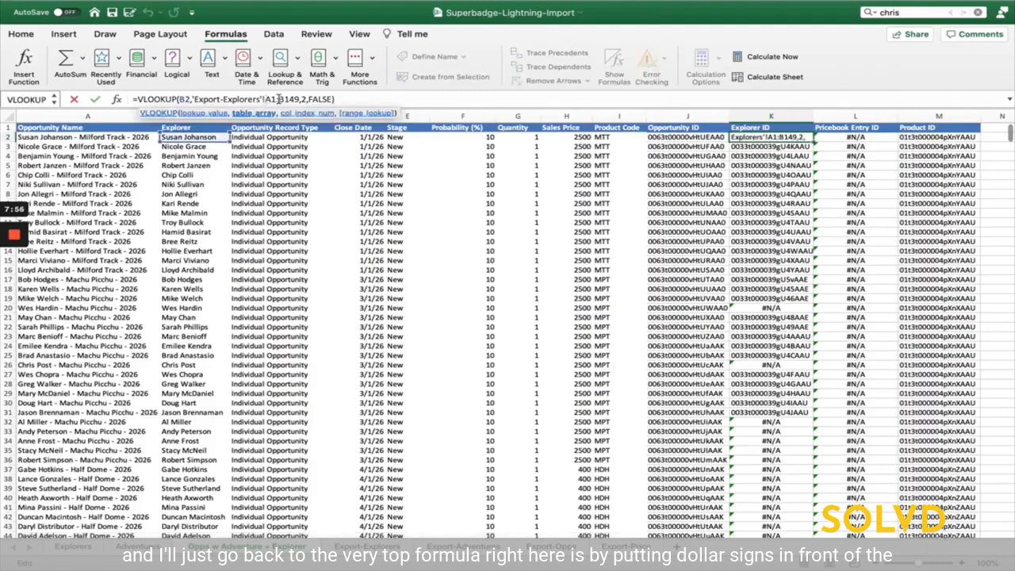
{"action": "type", "text": "$A"}
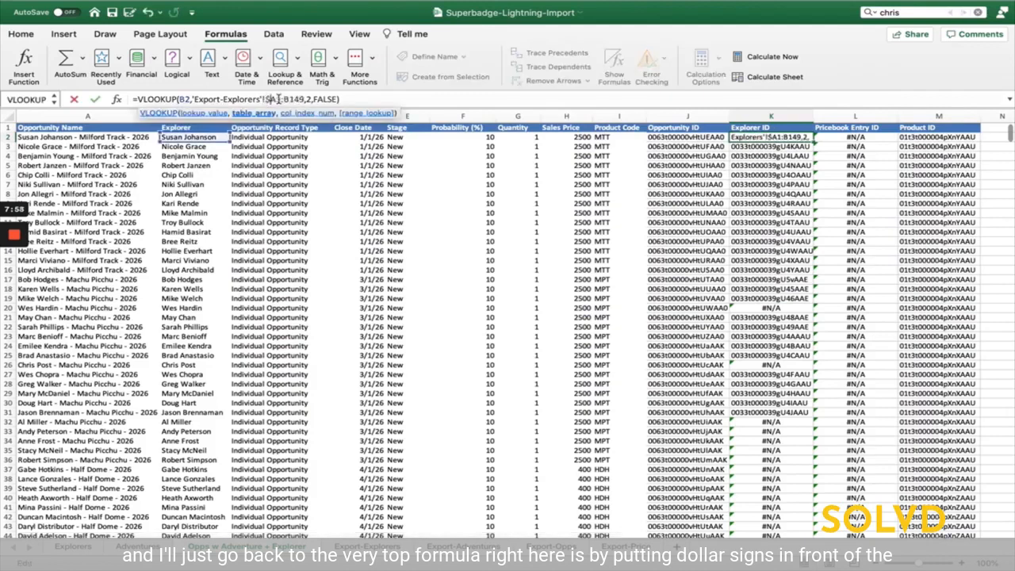
{"action": "type", "text": "$1:"}
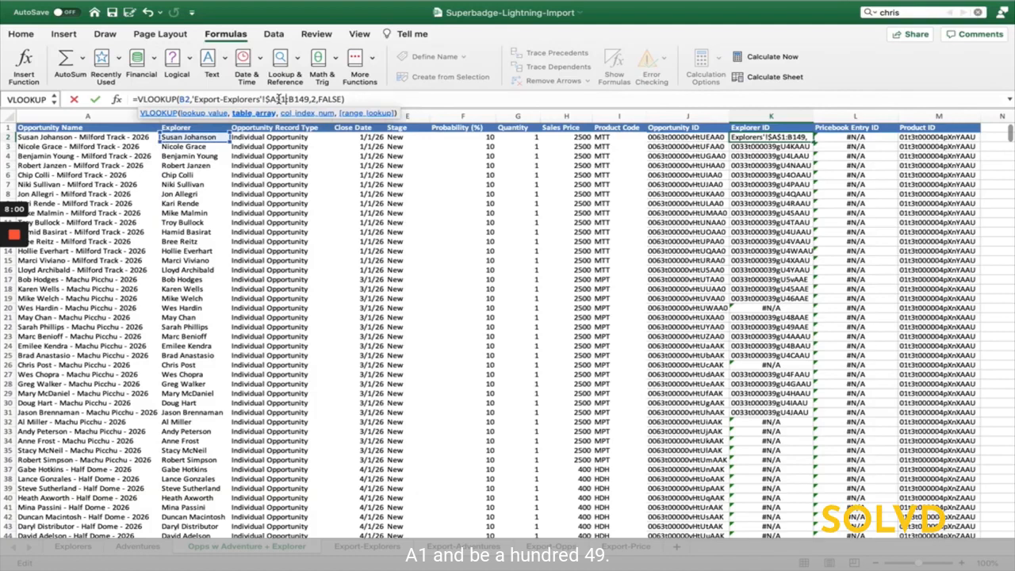
{"action": "type", "text": "$B"}
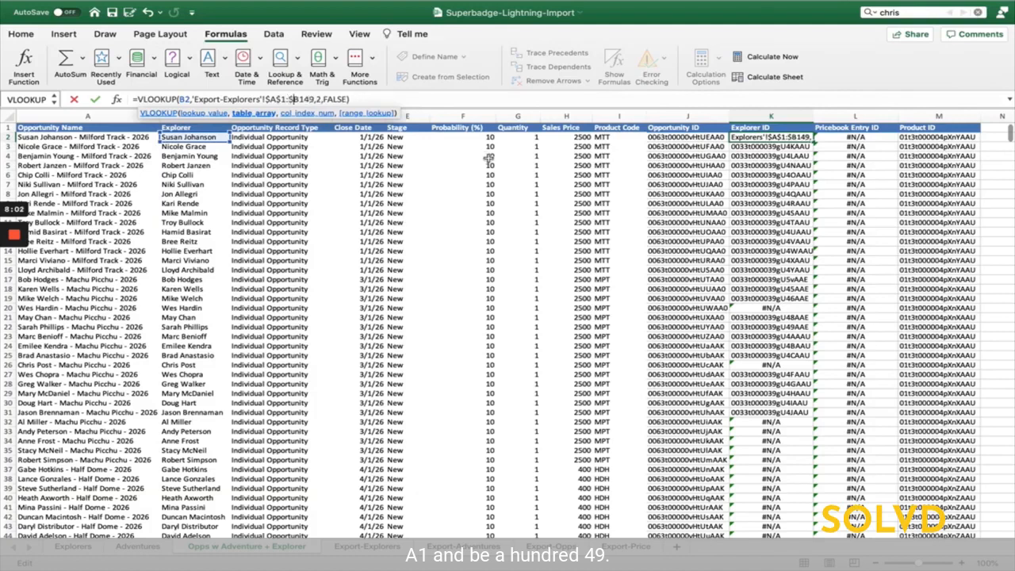
{"action": "type", "text": "$"}
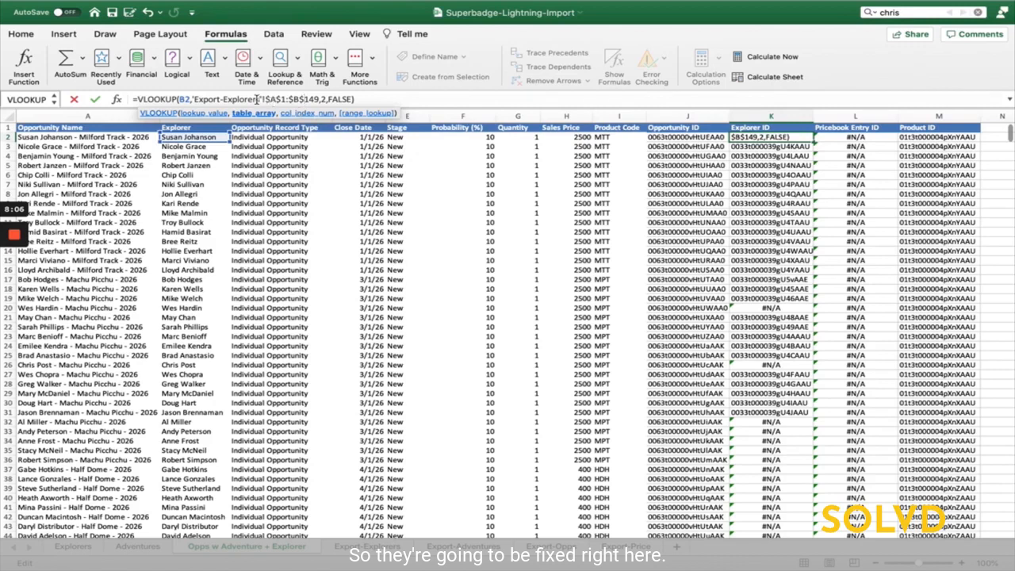
{"action": "key", "text": "Return"}
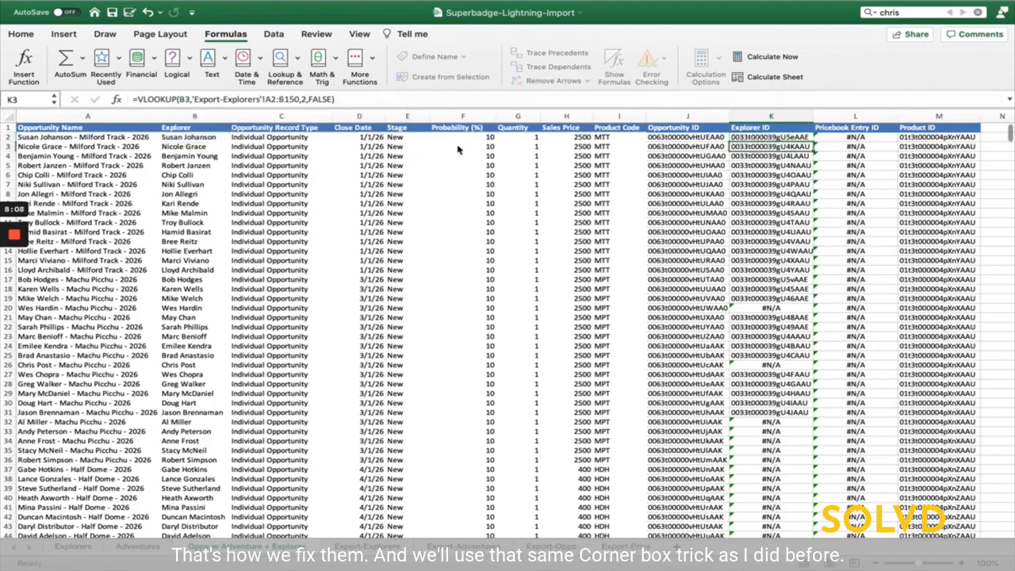
Fill the K2 formula with the fixed table range down the Explorer ID column to row 47 and review the filled cells
{"action": "left_click", "coordinate": [797, 140]}
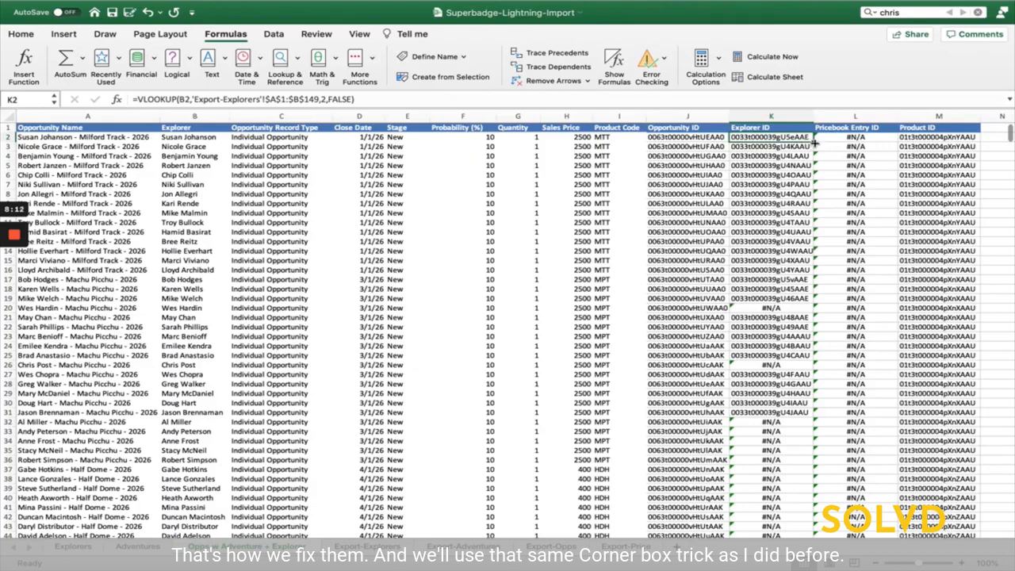
{"action": "double_click", "coordinate": [814, 140]}
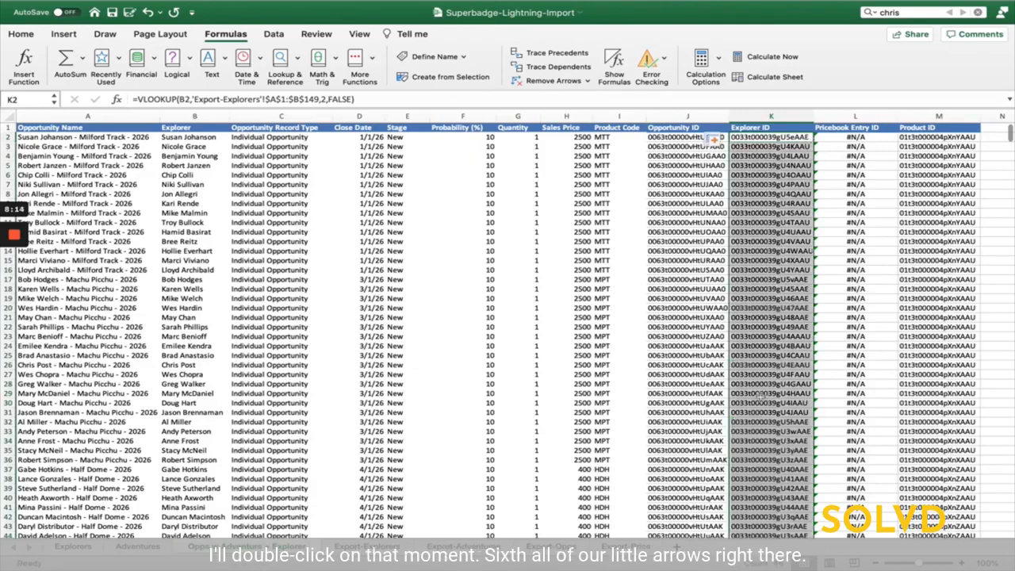
{"action": "scroll", "coordinate": [760, 400], "scroll_direction": "down", "scroll_amount": 8}
{"action": "scroll", "coordinate": [757, 402], "scroll_direction": "up", "scroll_amount": 6}
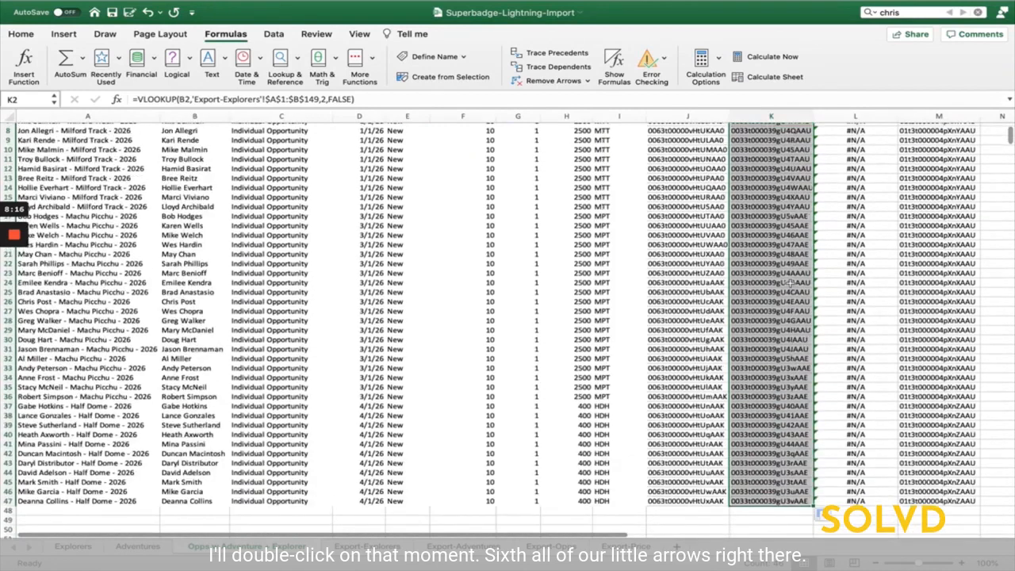
Fill the existing VLOOKUP formula in L2 down the Pricebook Entry ID column
{"action": "scroll", "coordinate": [790, 279], "scroll_direction": "up", "scroll_amount": 3}
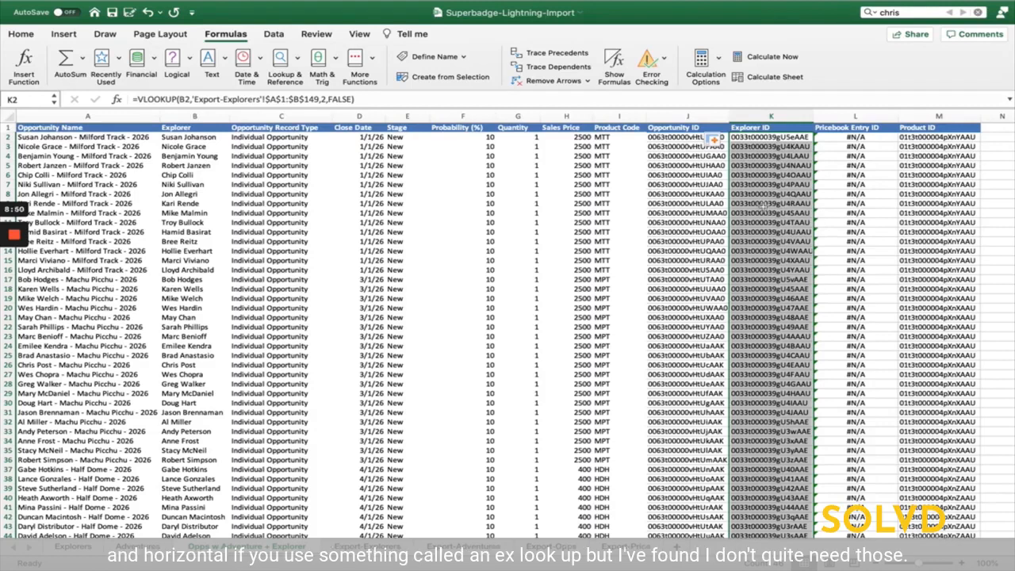
{"action": "scroll", "coordinate": [763, 206], "scroll_direction": "right", "scroll_amount": 2}
{"action": "left_click", "coordinate": [826, 139]}
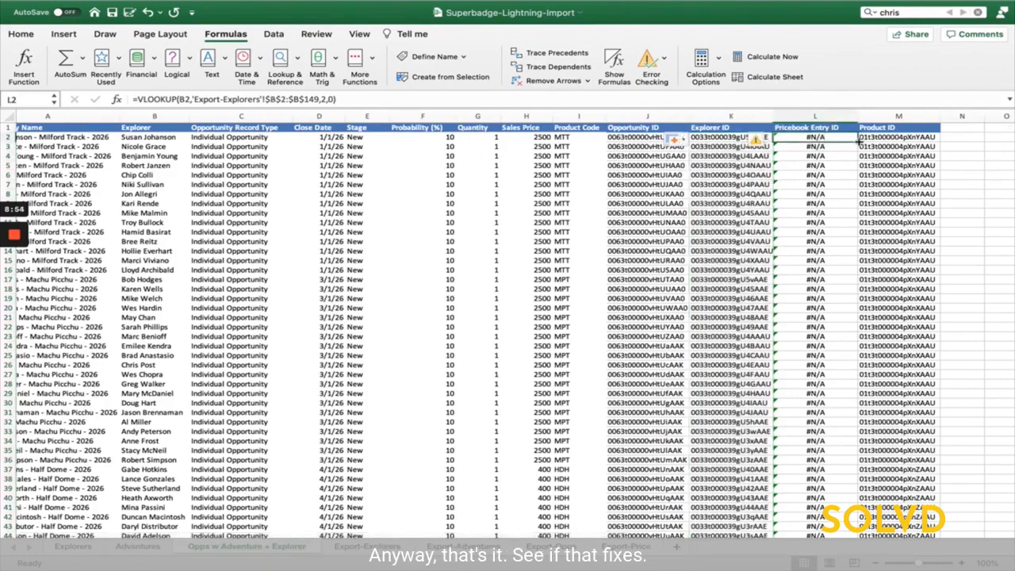
{"action": "double_click", "coordinate": [858, 140]}
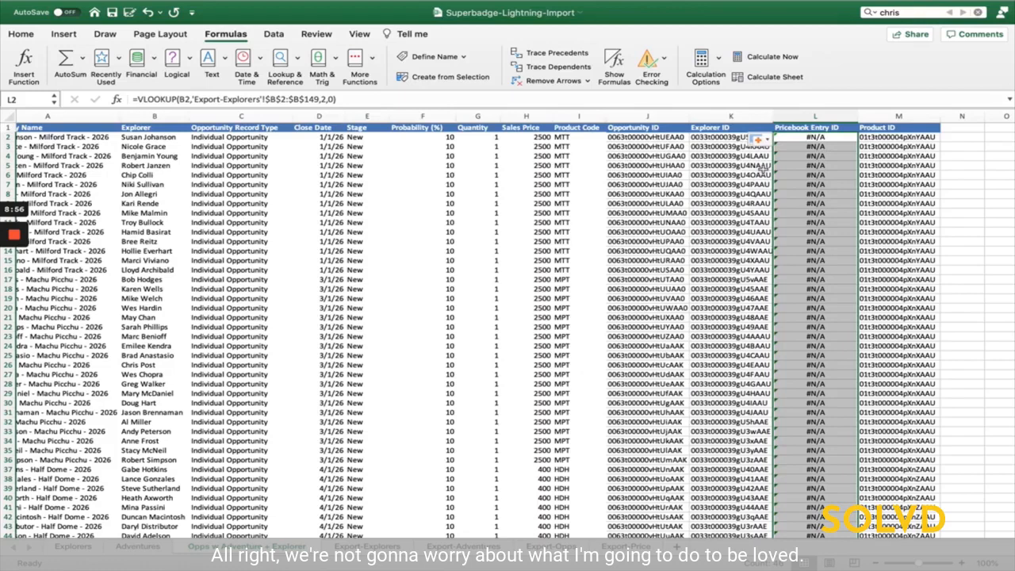
Copy columns A through M of the Opps w Adventure + Explorer sheet and create a new blank workbook
{"action": "scroll", "coordinate": [508, 317], "scroll_direction": "left", "scroll_amount": 2}
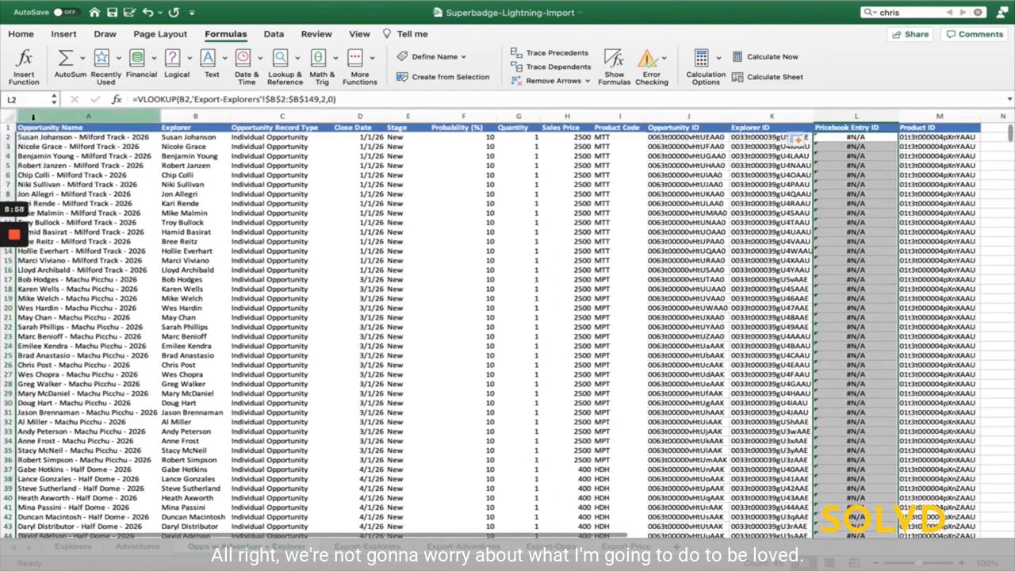
{"action": "left_click_drag", "start_coordinate": [33, 117], "coordinate": [938, 378]}
{"action": "key", "text": "super+c"}
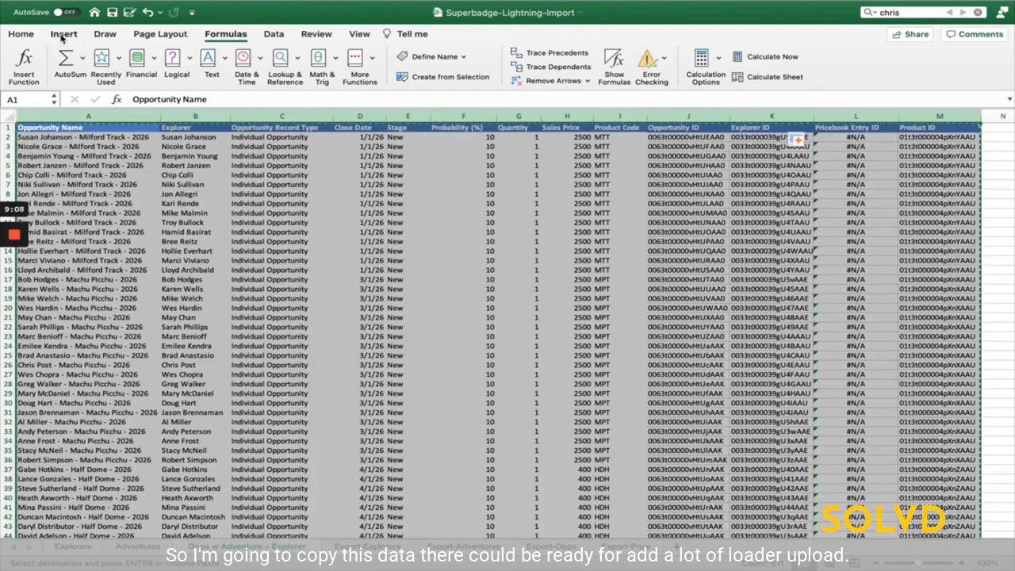
{"action": "left_click", "coordinate": [64, 35]}
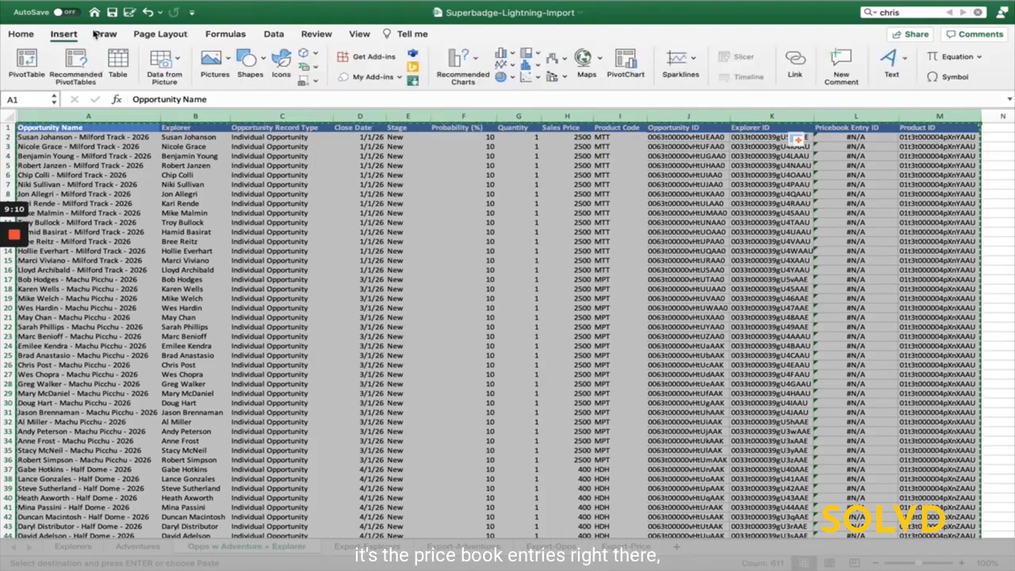
{"action": "left_click", "coordinate": [21, 34]}
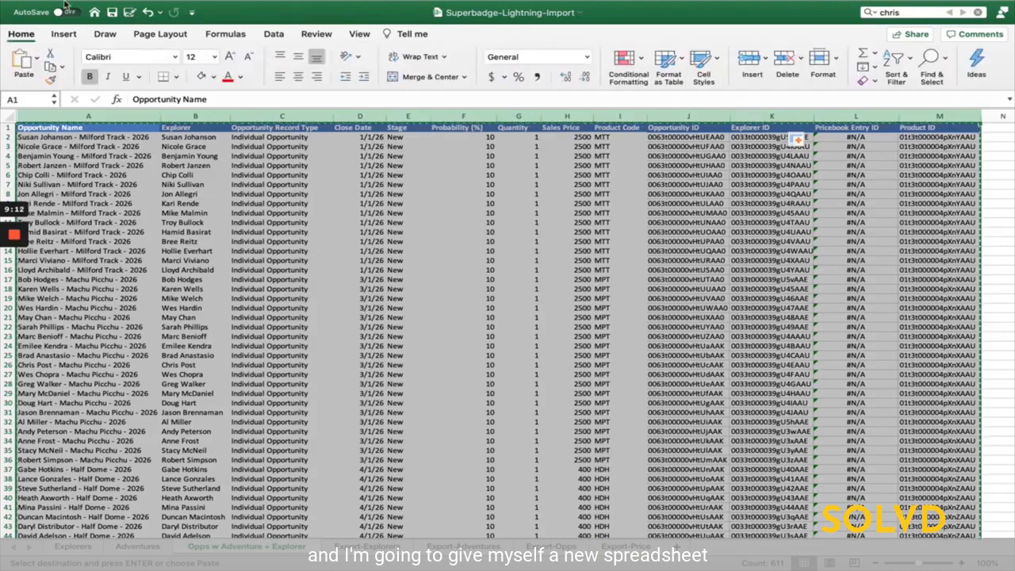
{"action": "left_click", "coordinate": [84, 7]}
{"action": "left_click", "coordinate": [97, 23]}
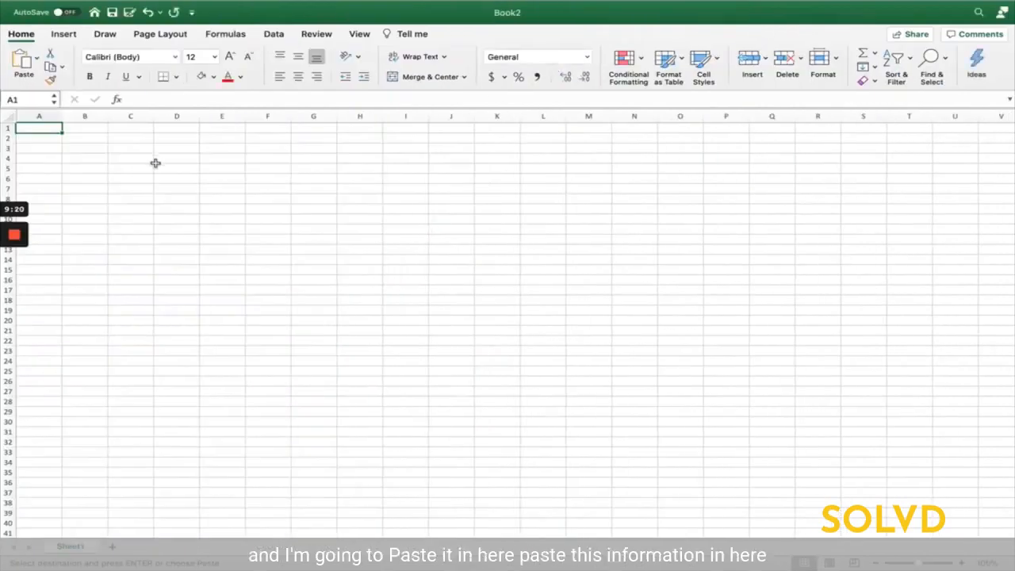
Paste the copied opportunity data at A1 of the new workbook and look over its columns
{"action": "key", "text": "super+v"}
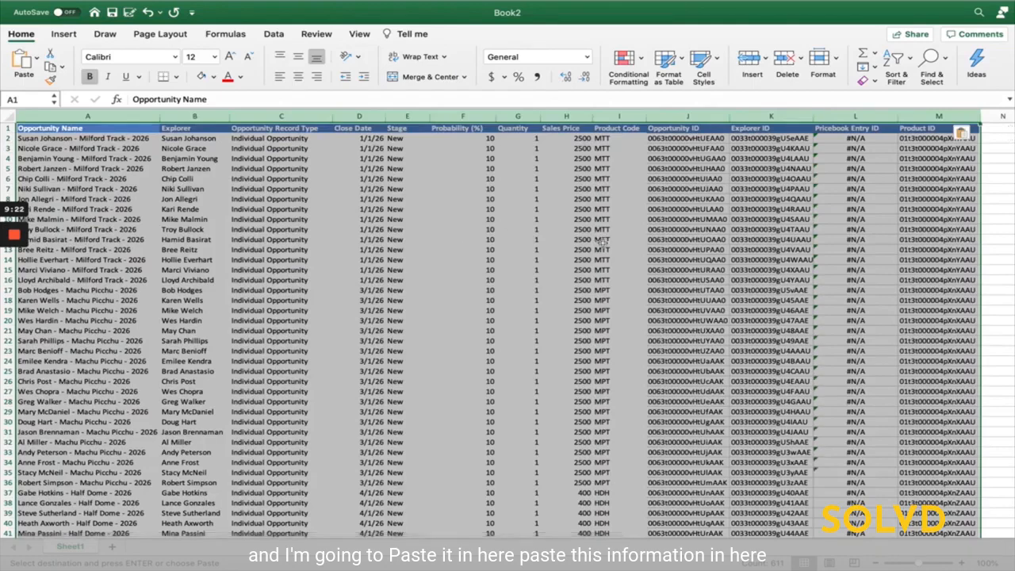
{"action": "scroll", "coordinate": [757, 259], "scroll_direction": "right", "scroll_amount": 3}
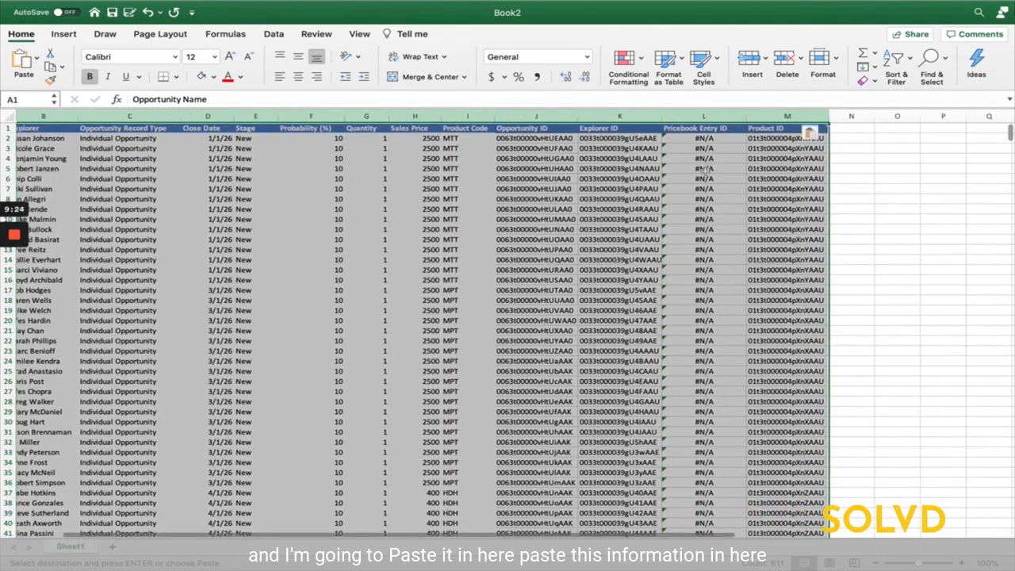
{"action": "scroll", "coordinate": [705, 170], "scroll_direction": "left", "scroll_amount": 2}
{"action": "scroll", "coordinate": [705, 170], "scroll_direction": "left", "scroll_amount": 2}
{"action": "scroll", "coordinate": [705, 171], "scroll_direction": "up", "scroll_amount": 1}
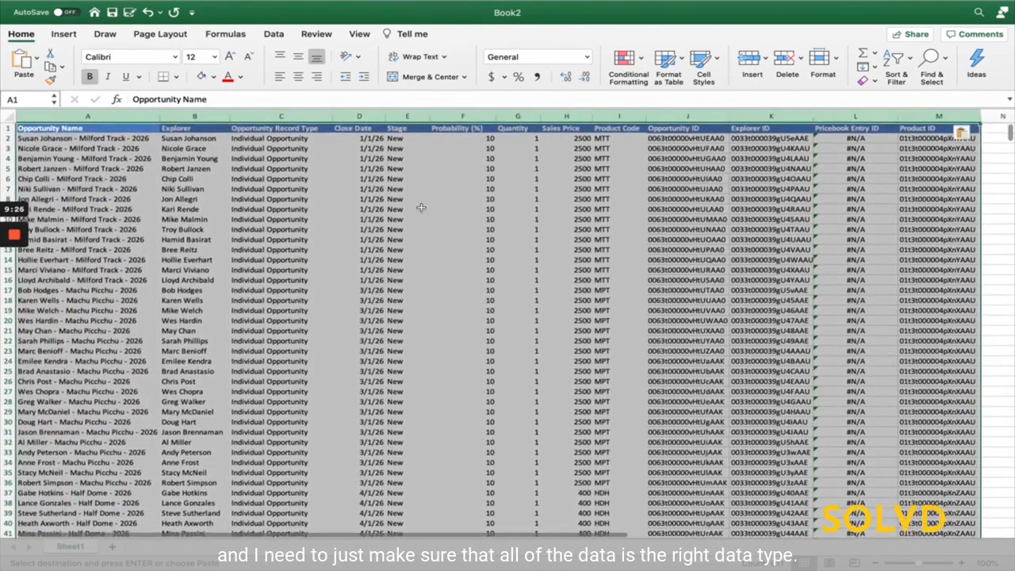
{"action": "left_click", "coordinate": [421, 208]}
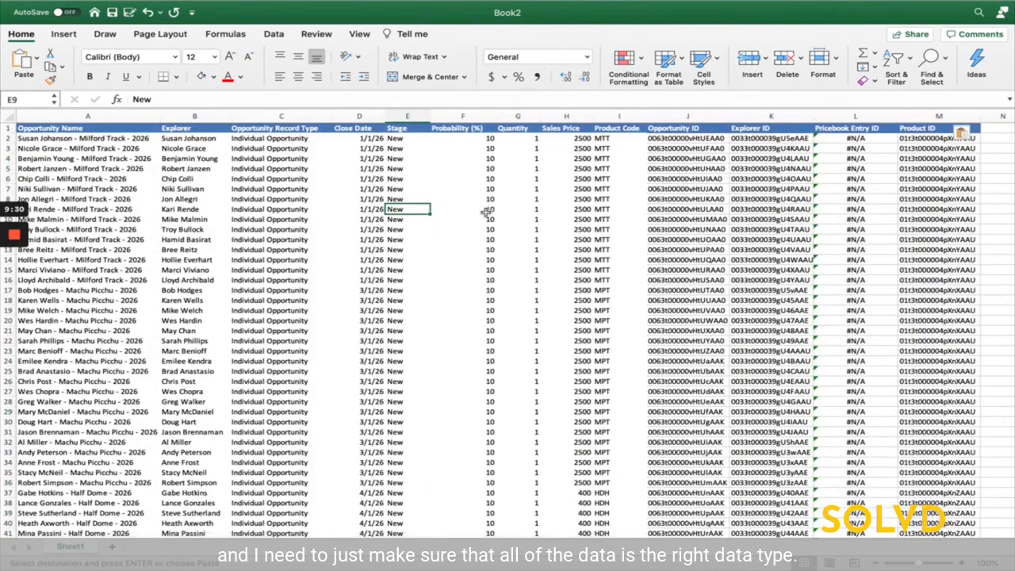
Format the Sales Price column as Currency with 2 decimal places and the $ symbol
{"action": "scroll", "coordinate": [484, 211], "scroll_direction": "right", "scroll_amount": 2}
{"action": "left_click", "coordinate": [536, 138]}
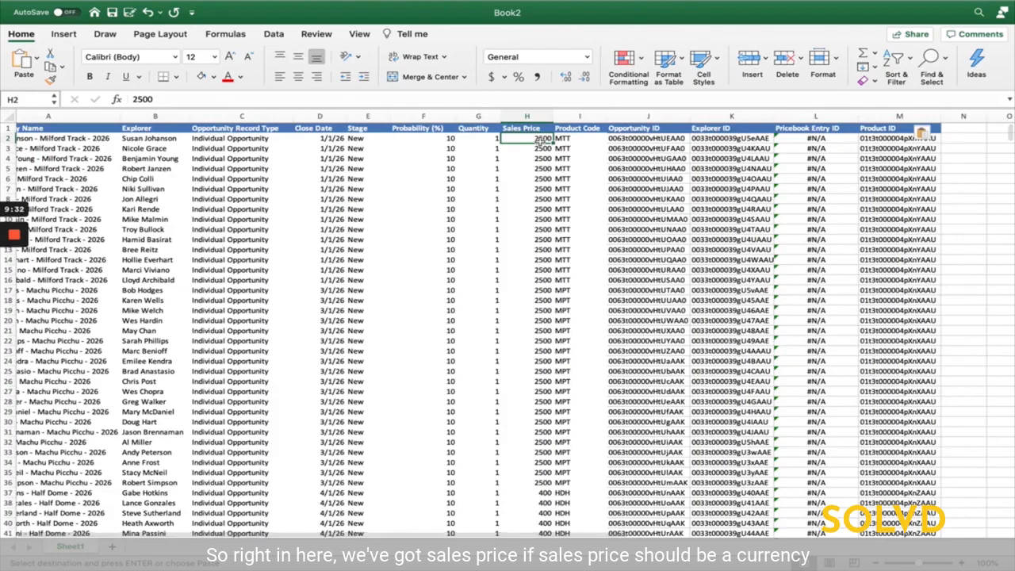
{"action": "left_click", "coordinate": [533, 116]}
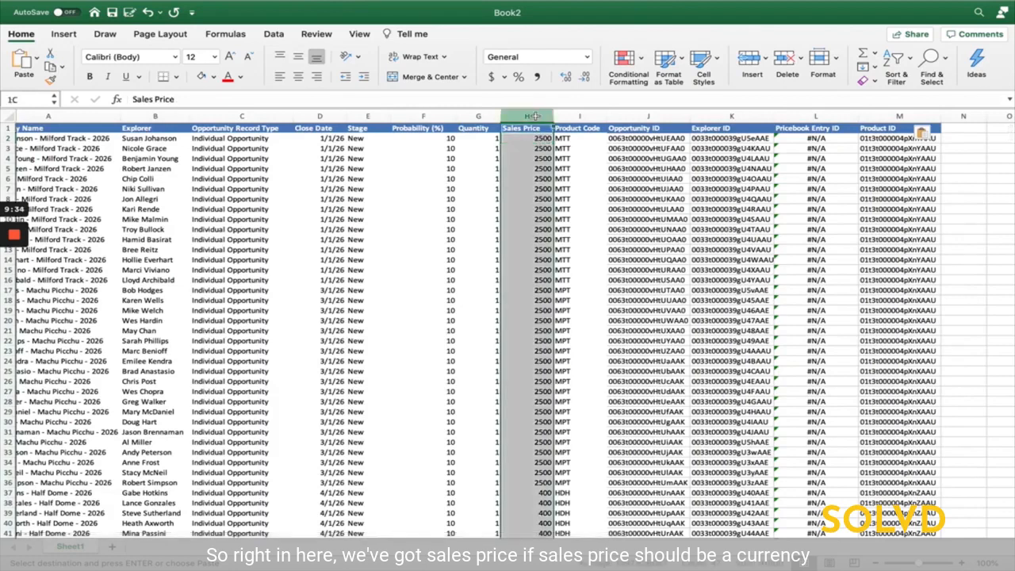
{"action": "right_click", "coordinate": [535, 141]}
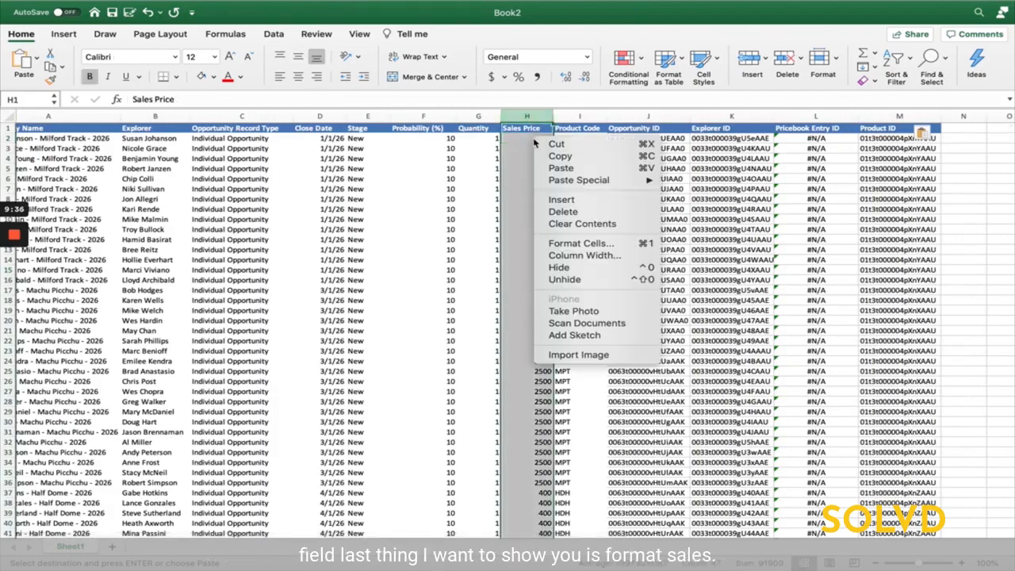
{"action": "left_click", "coordinate": [582, 244]}
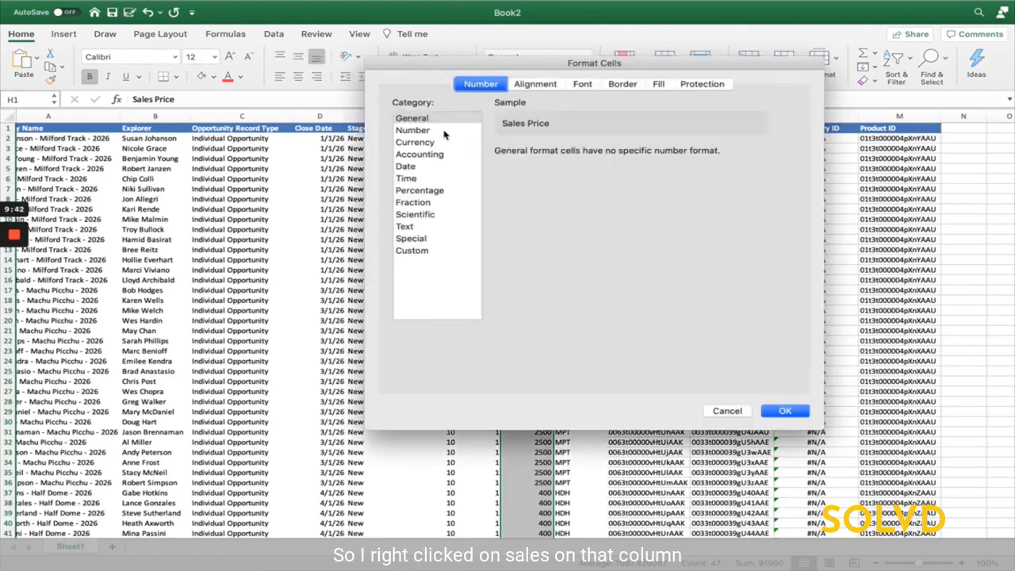
{"action": "left_click", "coordinate": [415, 142]}
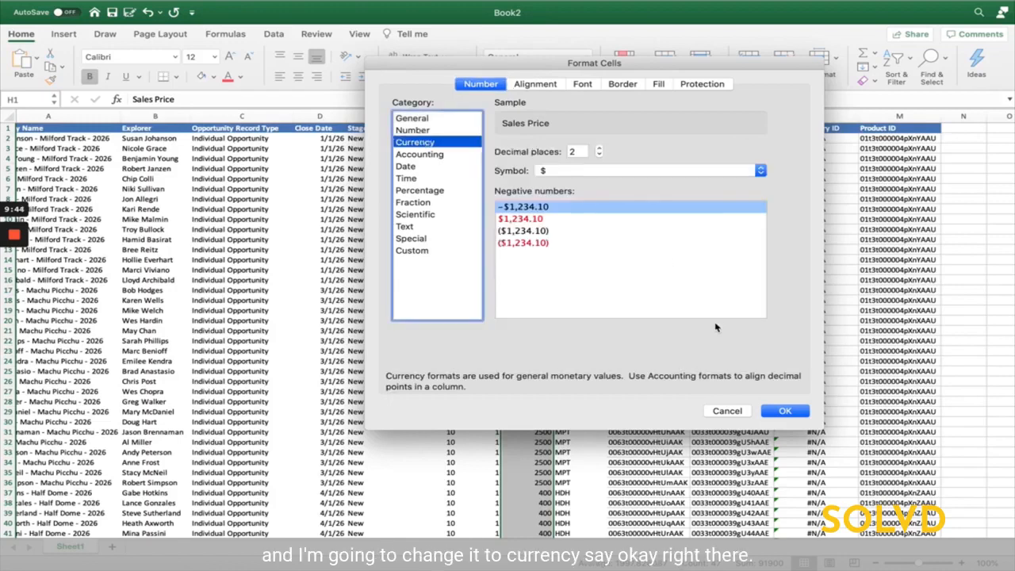
{"action": "left_click", "coordinate": [778, 418]}
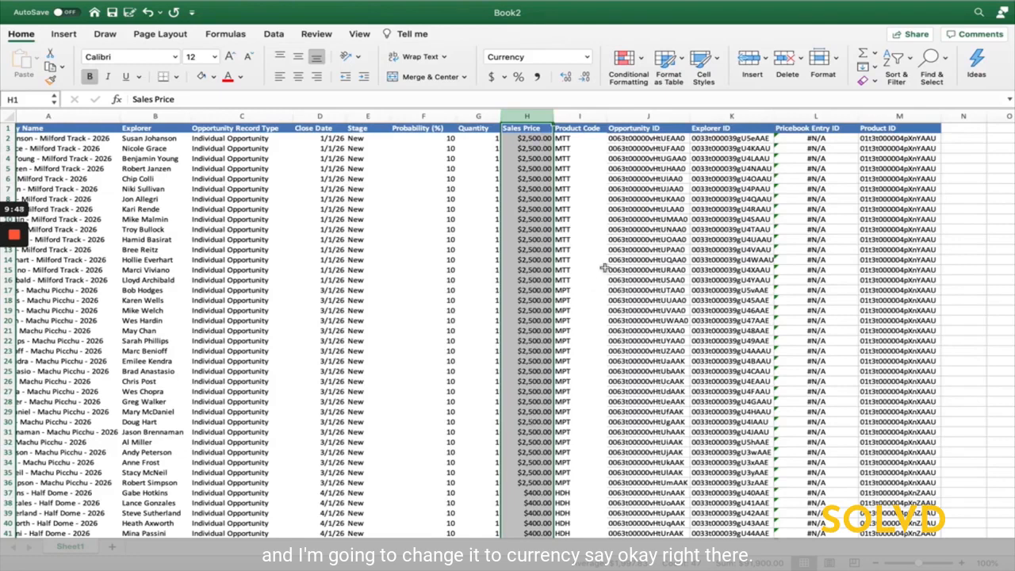
Check the number formats of sample cells in the Sales Price, Close Date, Product Code, Opportunity ID and Opportunity Name columns
{"action": "left_click", "coordinate": [545, 182]}
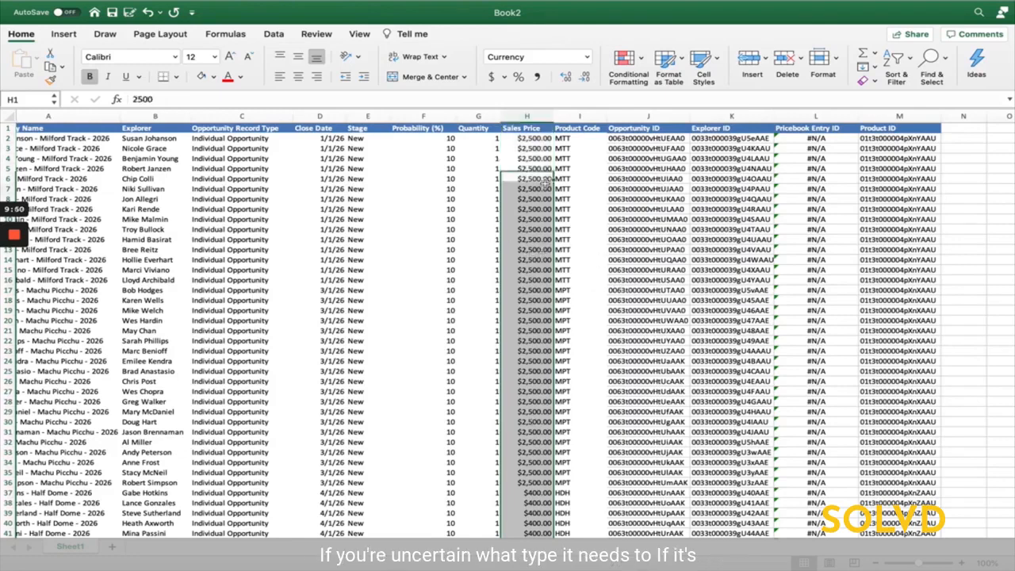
{"action": "left_click", "coordinate": [329, 179]}
{"action": "left_click", "coordinate": [601, 184]}
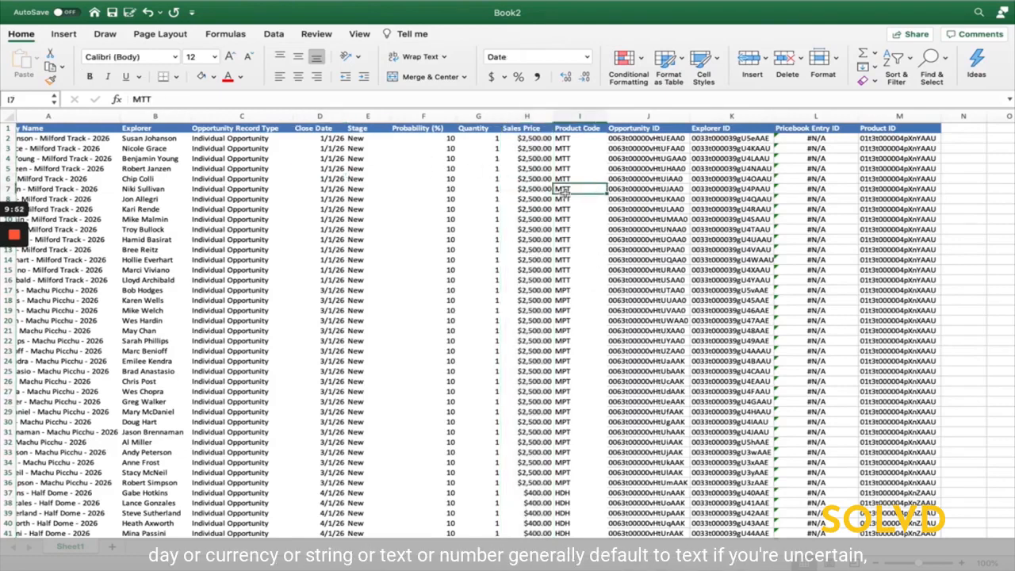
{"action": "left_click", "coordinate": [621, 183]}
{"action": "scroll", "coordinate": [201, 213], "scroll_direction": "left", "scroll_amount": 3}
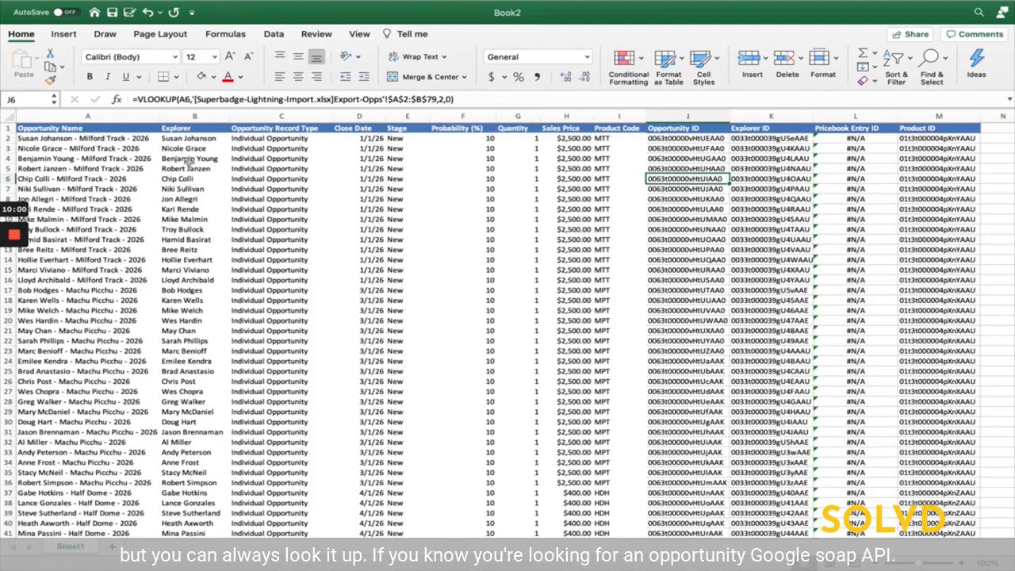
{"action": "left_click", "coordinate": [89, 149]}
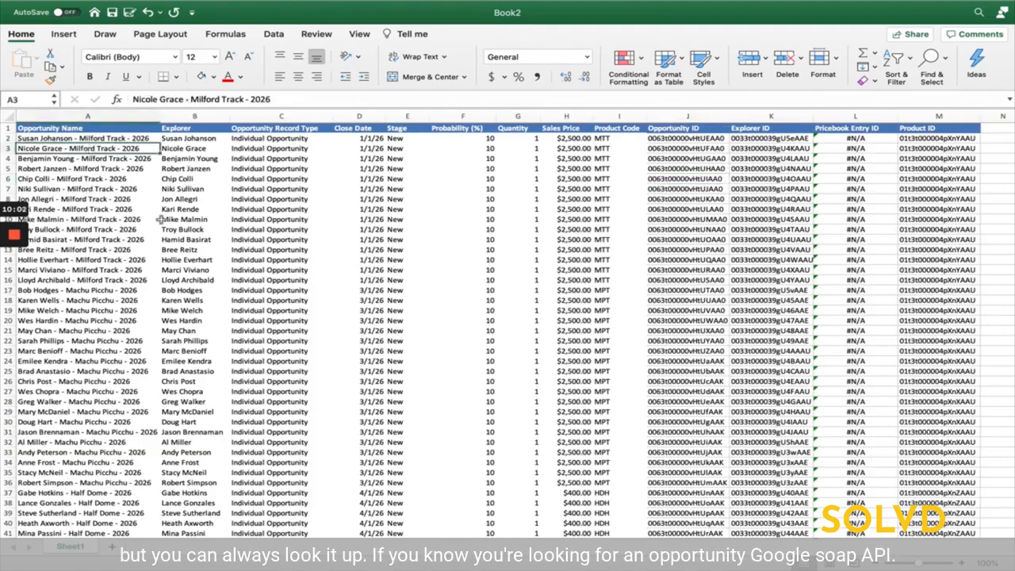
Switch to Google Chrome, search for "soap api opportunity", open the Opportunity page of the SOAP API Developer Guide and show it full screen
{"action": "key", "text": "Return"}
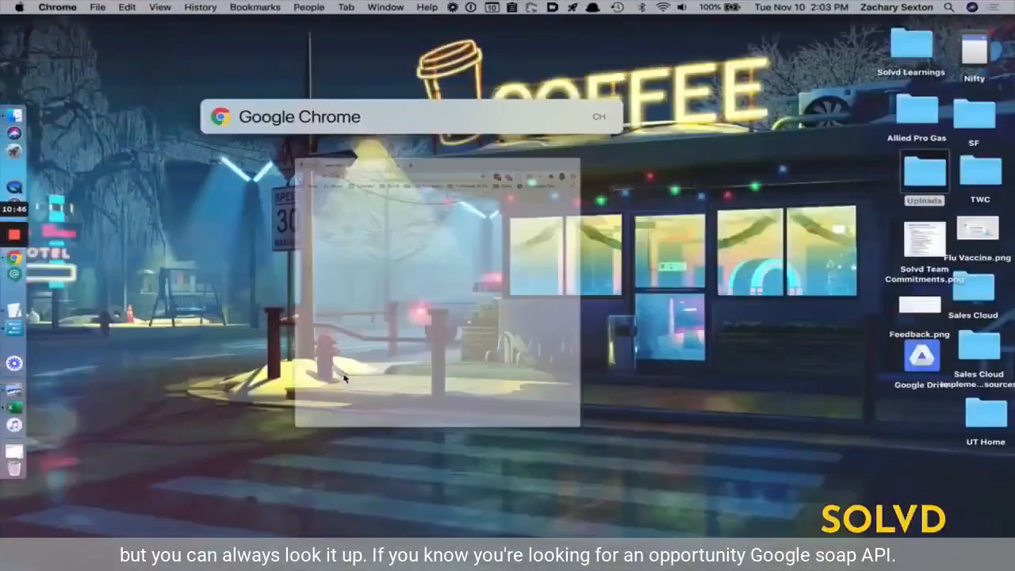
{"action": "type", "text": "soap"}
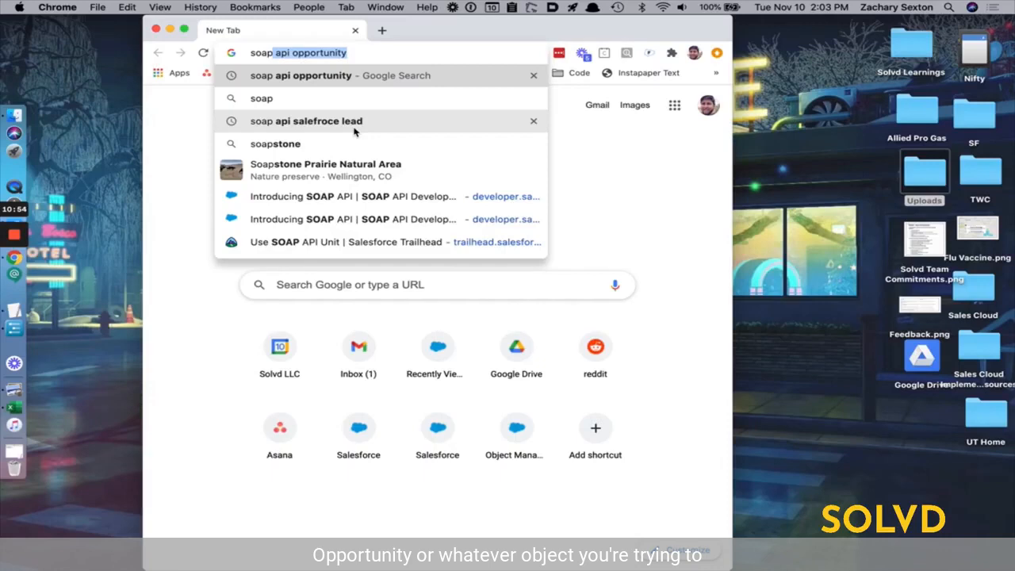
{"action": "key", "text": "Return"}
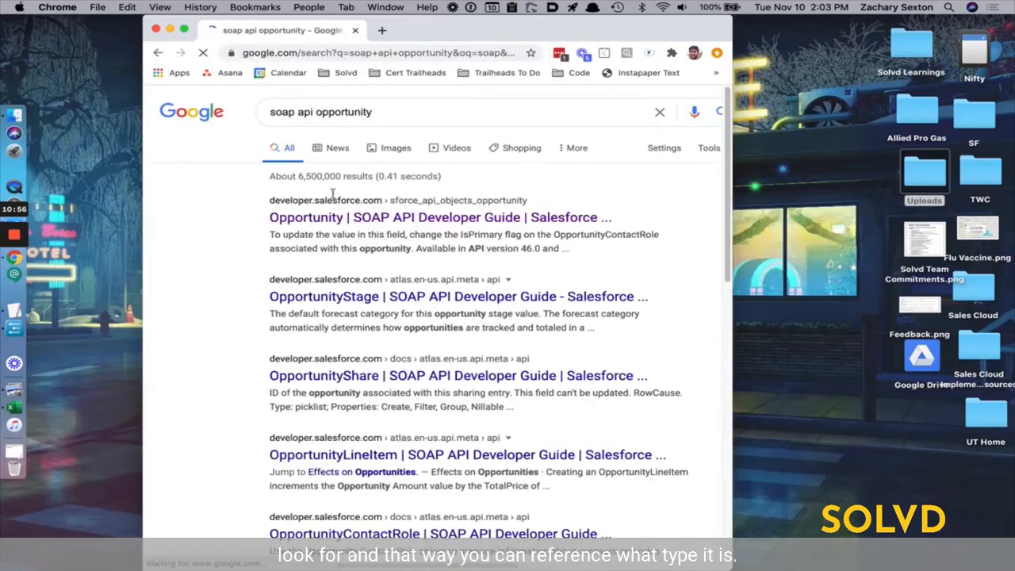
{"action": "left_click", "coordinate": [328, 224]}
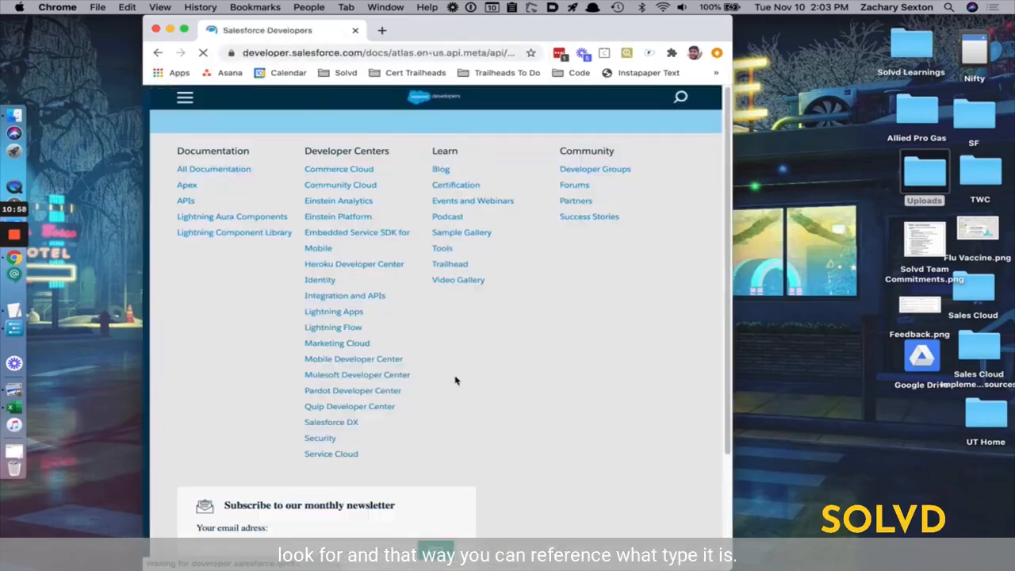
{"action": "left_click", "coordinate": [185, 29]}
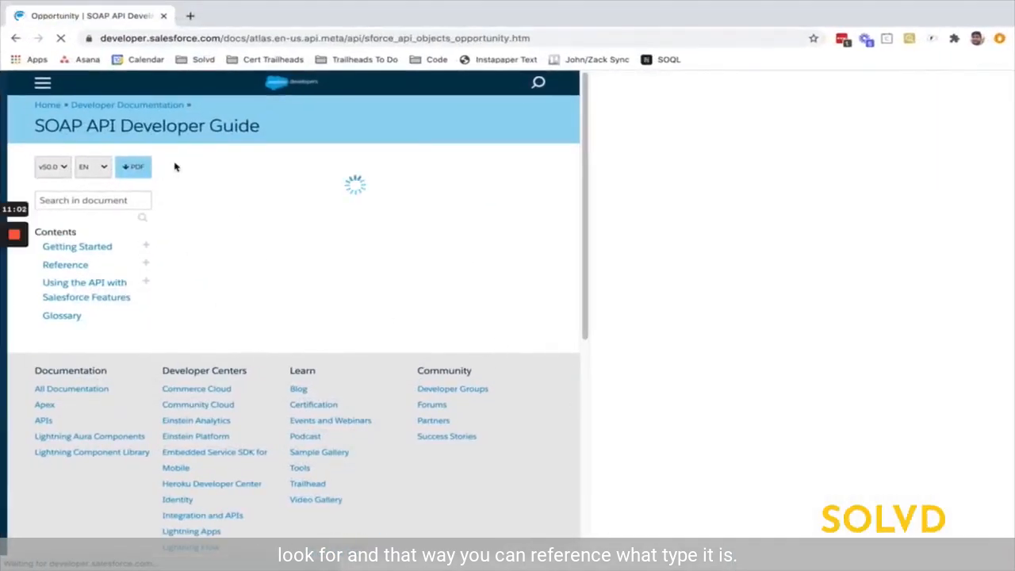
Examine the Opportunity object's field table for the data types required by fields such as AccountId, Amount, CampaignId and CloseDate
{"action": "scroll", "coordinate": [547, 396], "scroll_direction": "down", "scroll_amount": 1}
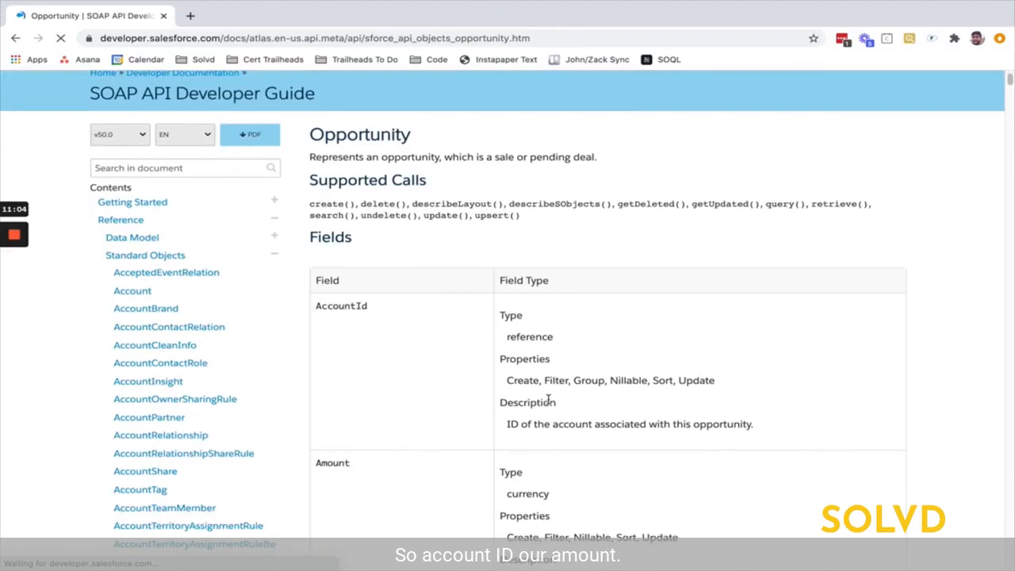
{"action": "scroll", "coordinate": [603, 406], "scroll_direction": "down", "scroll_amount": 4}
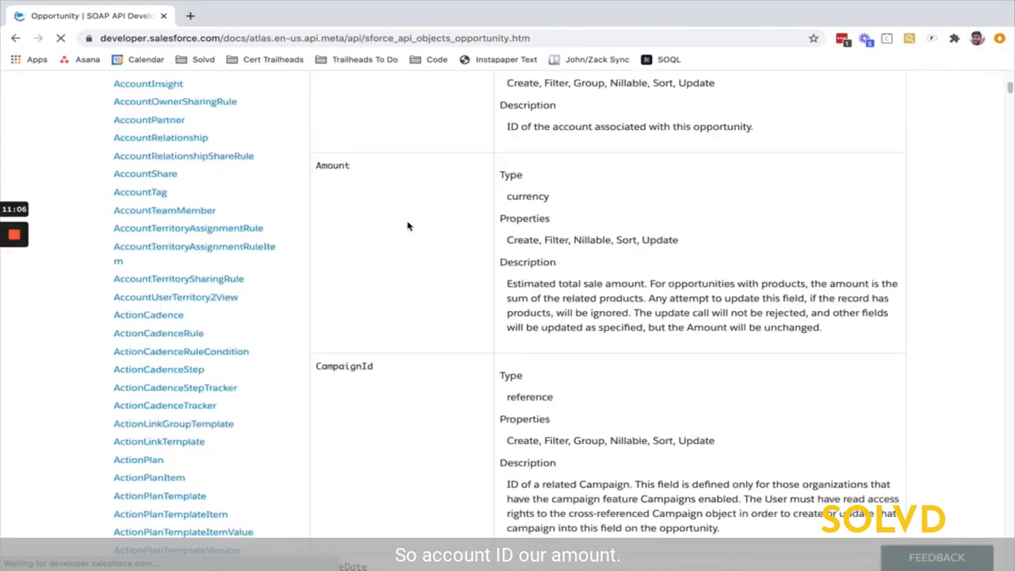
{"action": "scroll", "coordinate": [514, 356], "scroll_direction": "down", "scroll_amount": 3}
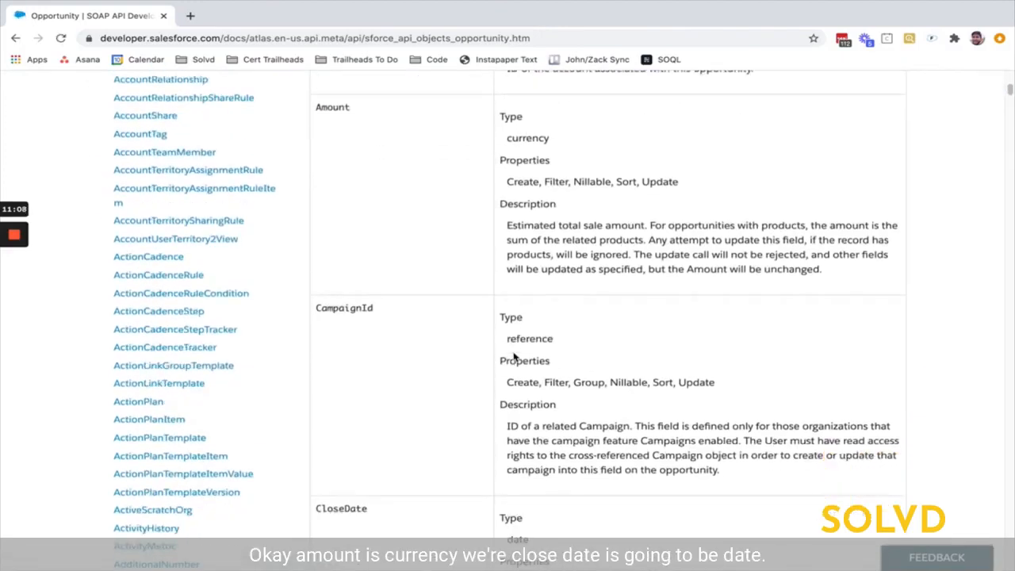
{"action": "scroll", "coordinate": [493, 308], "scroll_direction": "down", "scroll_amount": 2}
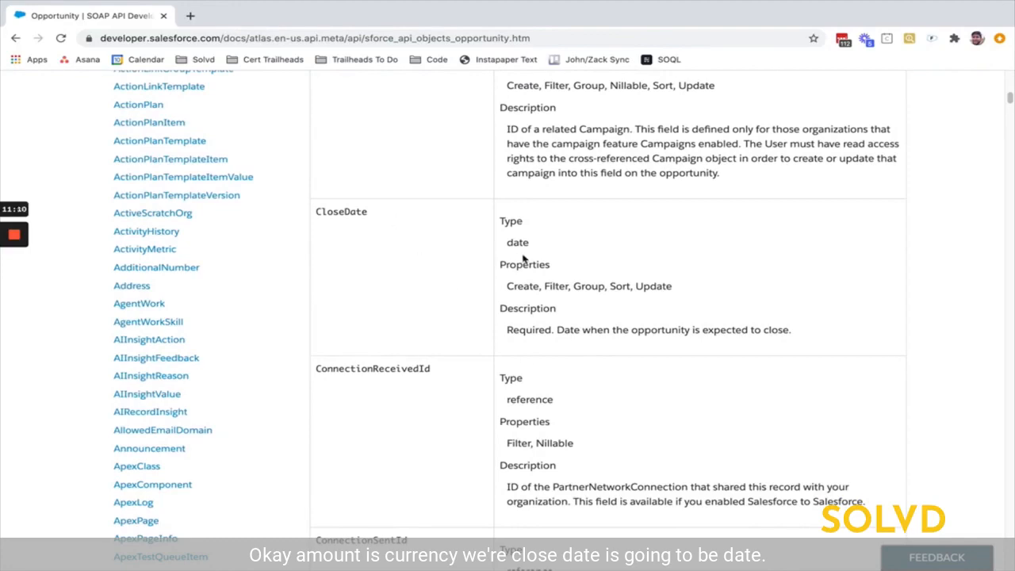
{"action": "scroll", "coordinate": [469, 437], "scroll_direction": "down", "scroll_amount": 8}
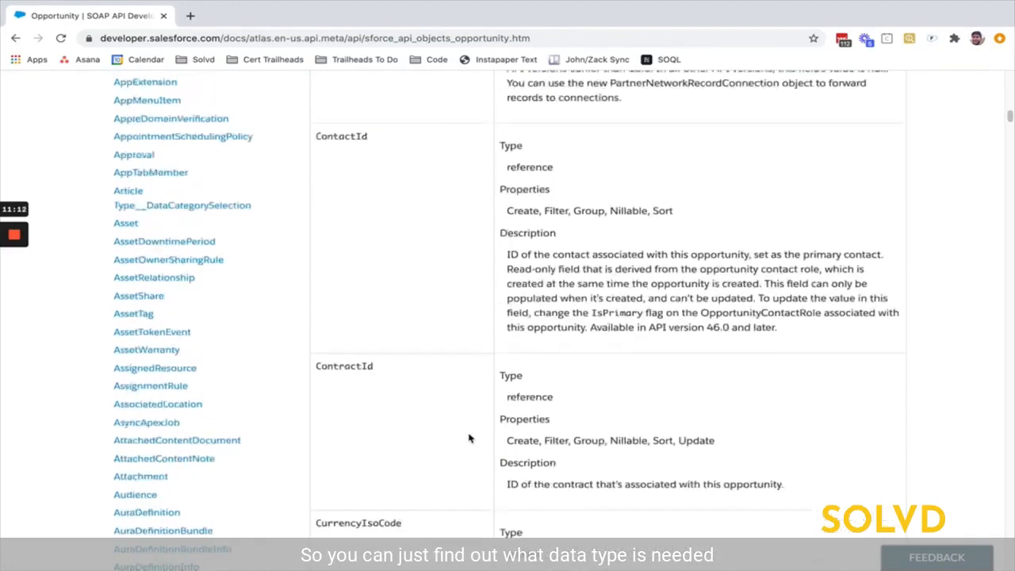
{"action": "scroll", "coordinate": [469, 438], "scroll_direction": "up", "scroll_amount": 10}
{"action": "scroll", "coordinate": [338, 200], "scroll_direction": "up", "scroll_amount": 8}
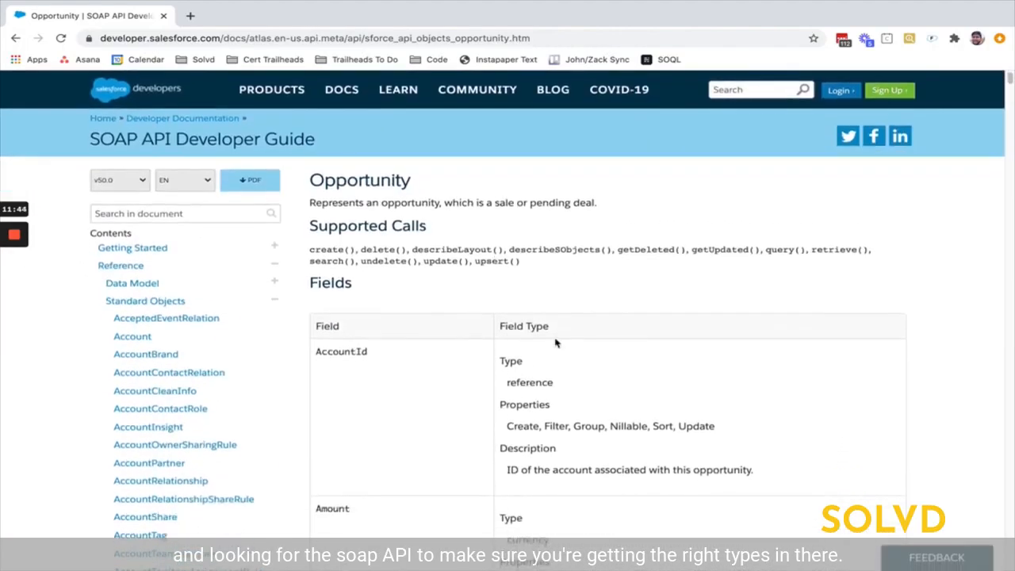
{"action": "scroll", "coordinate": [547, 333], "scroll_direction": "down", "scroll_amount": 3}
{"action": "scroll", "coordinate": [546, 333], "scroll_direction": "up", "scroll_amount": 3}
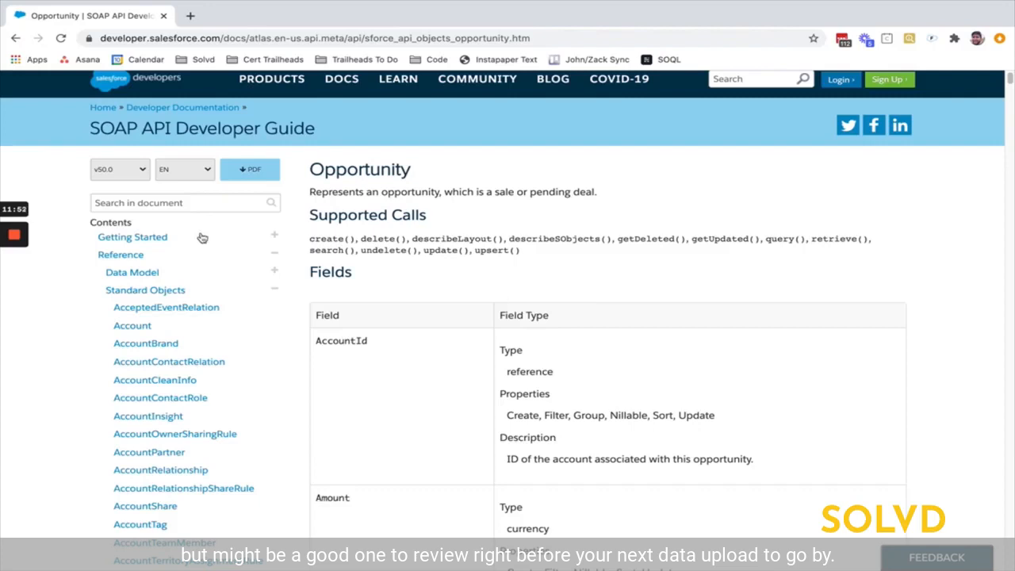
{"action": "left_click", "coordinate": [14, 236]}
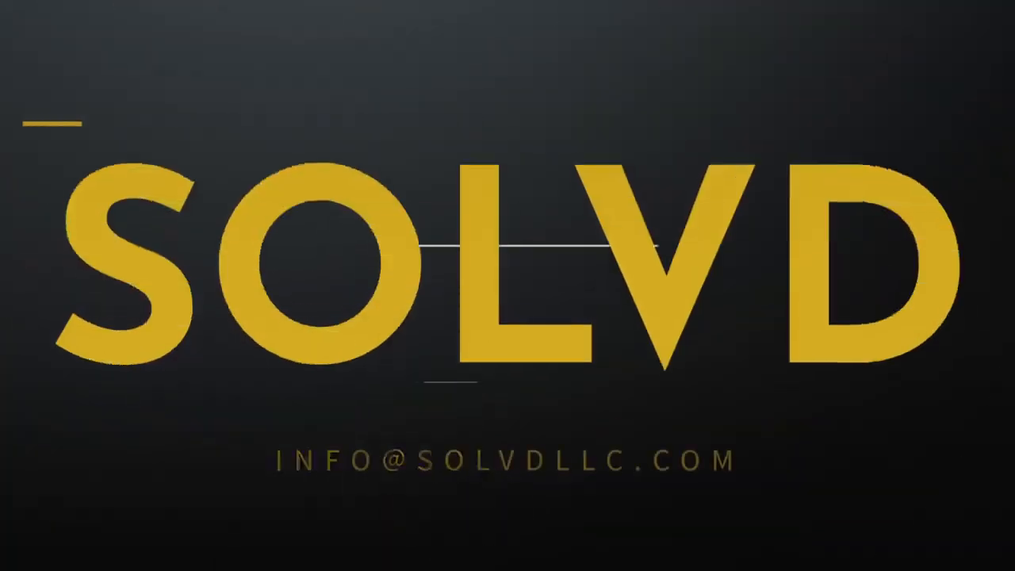